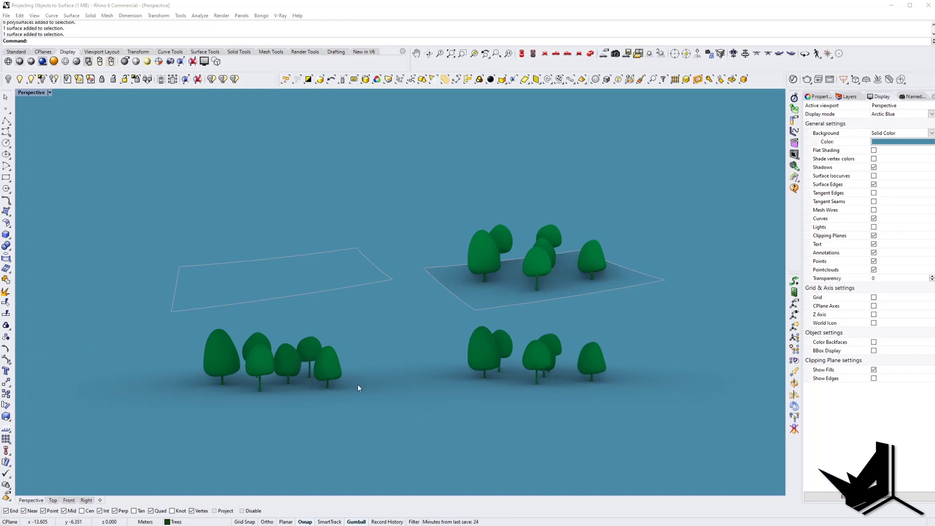
Examine both tree groups and the surfaces above them from several angles.
right_click_drag(358, 384, 287, 387)
scroll(302, 364, "up", 3)
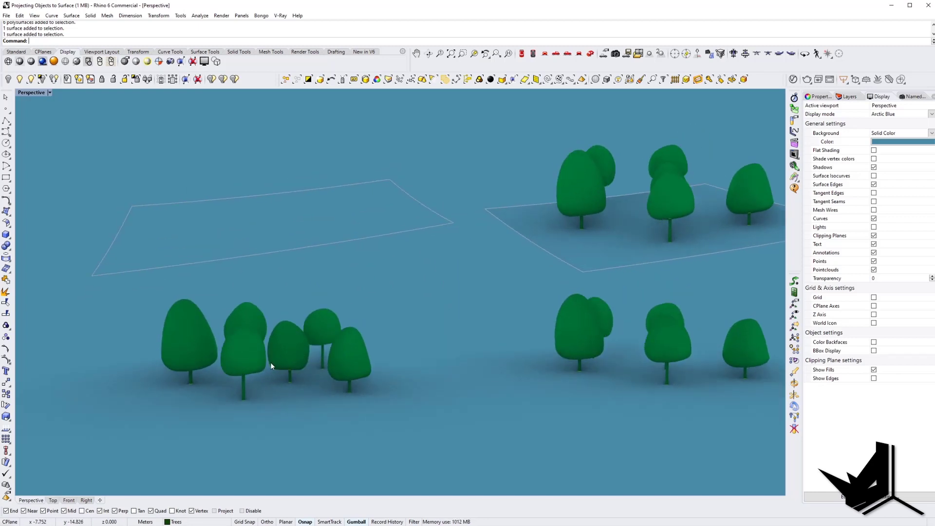
scroll(274, 361, "up", 5)
scroll(303, 365, "down", 6)
right_click_drag(352, 373, 297, 383)
scroll(312, 346, "down", 5)
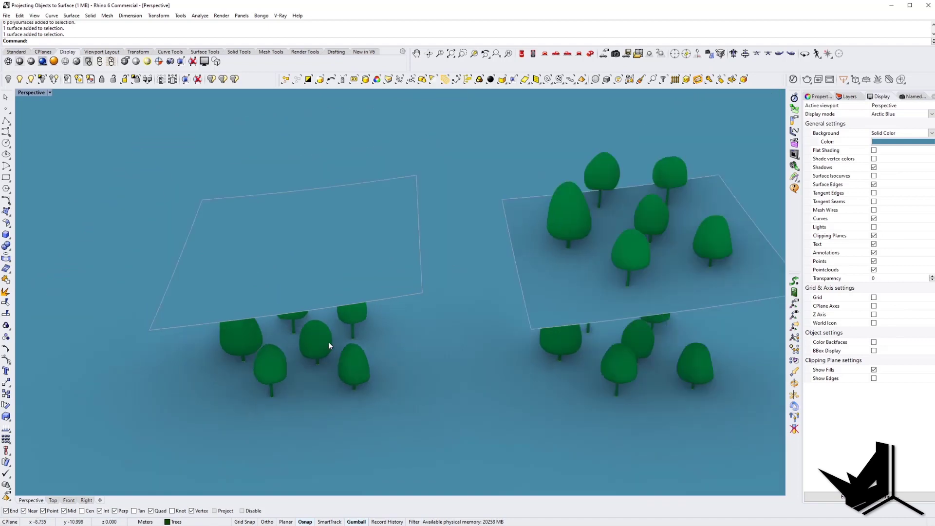
right_click_drag(603, 367, 394, 317, "shift")
scroll(458, 234, "up", 4)
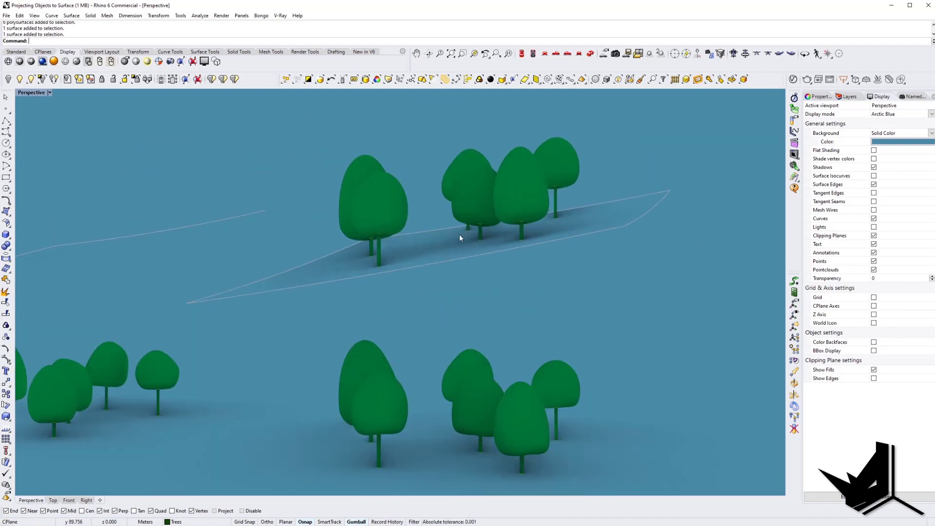
right_click_drag(460, 235, 502, 253)
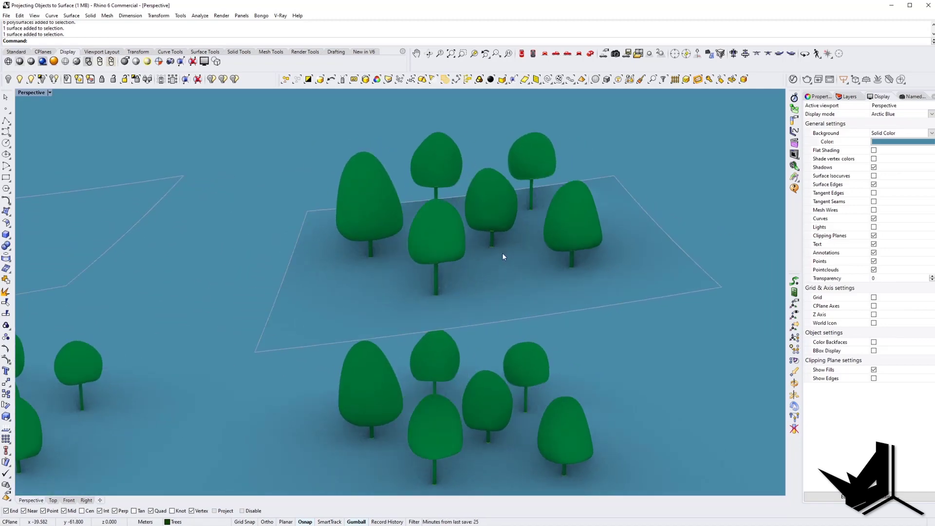
scroll(501, 253, "down", 4)
scroll(395, 302, "down", 4)
right_click_drag(396, 303, 433, 334, "shift")
right_click_drag(434, 335, 480, 337)
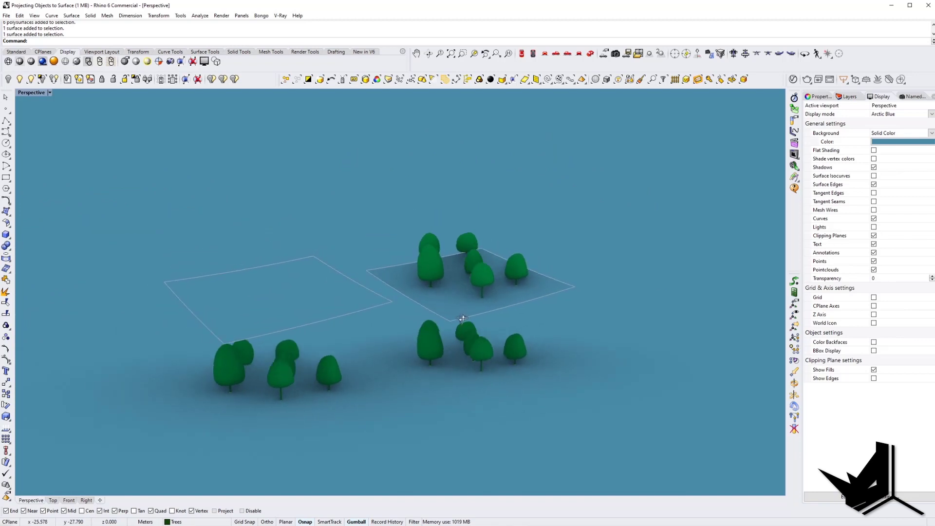
Try to raise two trees vertically, one at a time, onto the empty surface above their group.
left_click(10, 454)
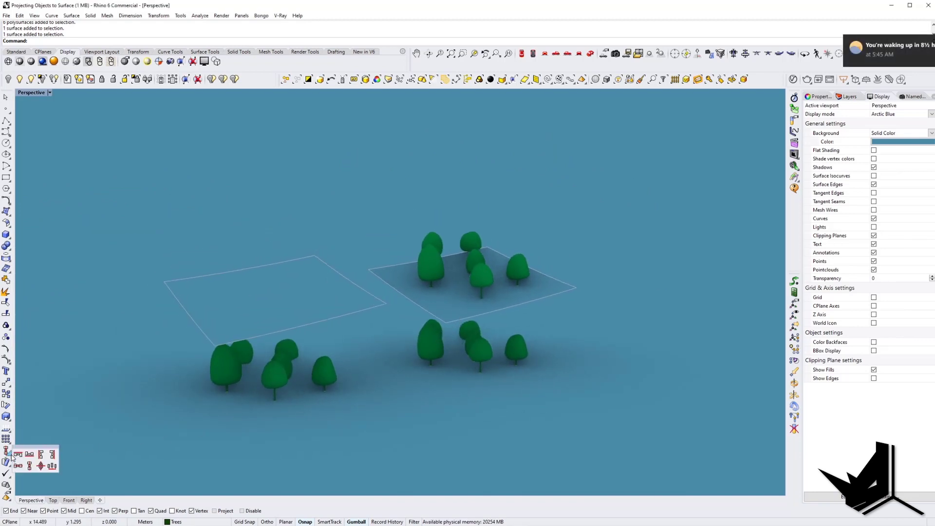
right_click_drag(594, 338, 455, 294)
scroll(438, 293, "up", 5)
right_click_drag(238, 339, 393, 309, "shift")
right_click_drag(323, 341, 292, 389, "shift")
left_click(338, 363)
left_click_drag(357, 325, 358, 206)
left_click(424, 341)
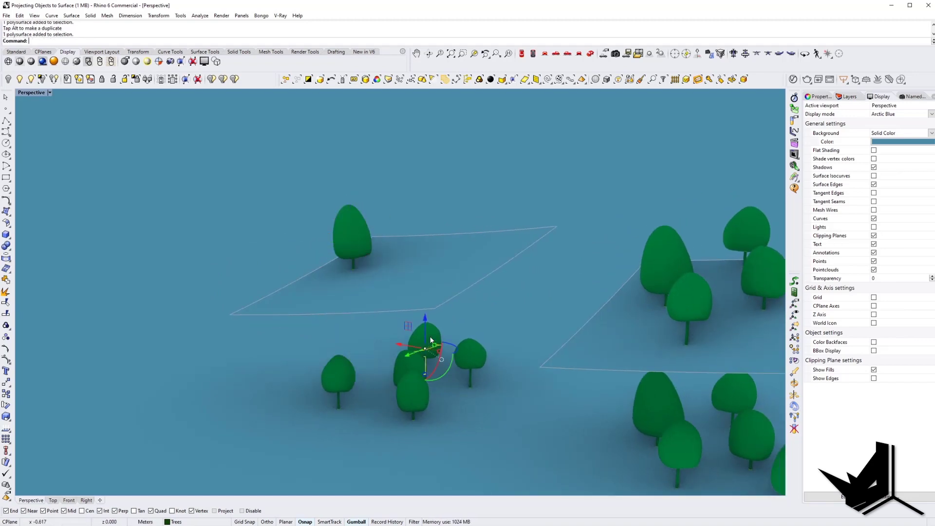
left_click_drag(426, 317, 429, 204)
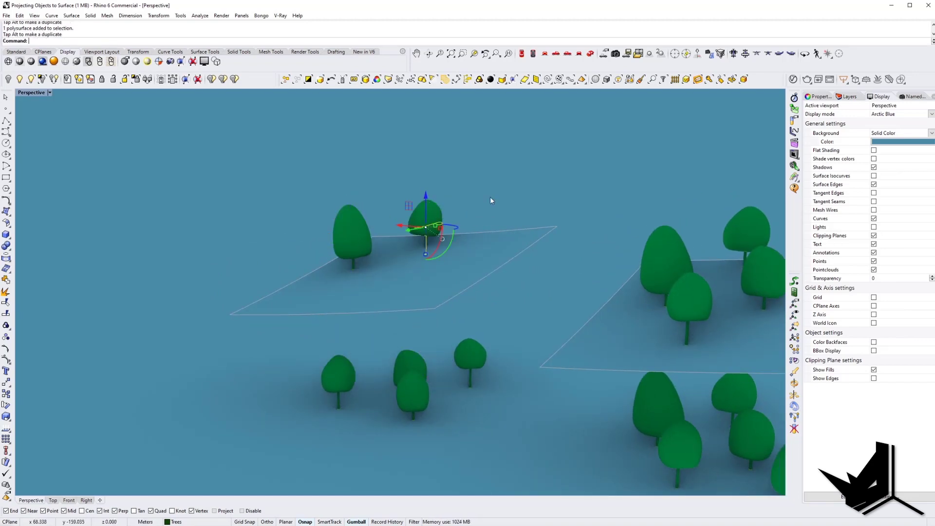
left_click(490, 197)
right_click_drag(440, 301, 459, 306)
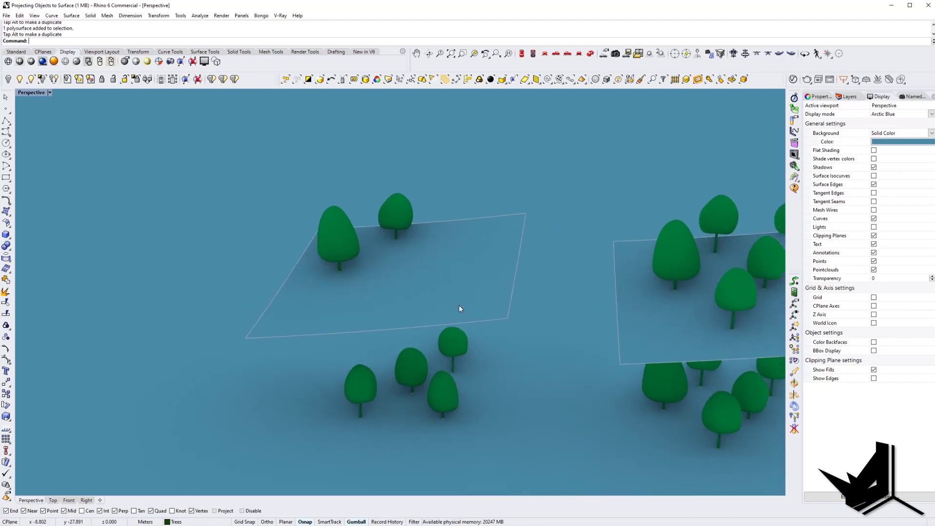
Undo both vertical tree moves and clear the selection.
key("ctrl+z")
key("ctrl+z")
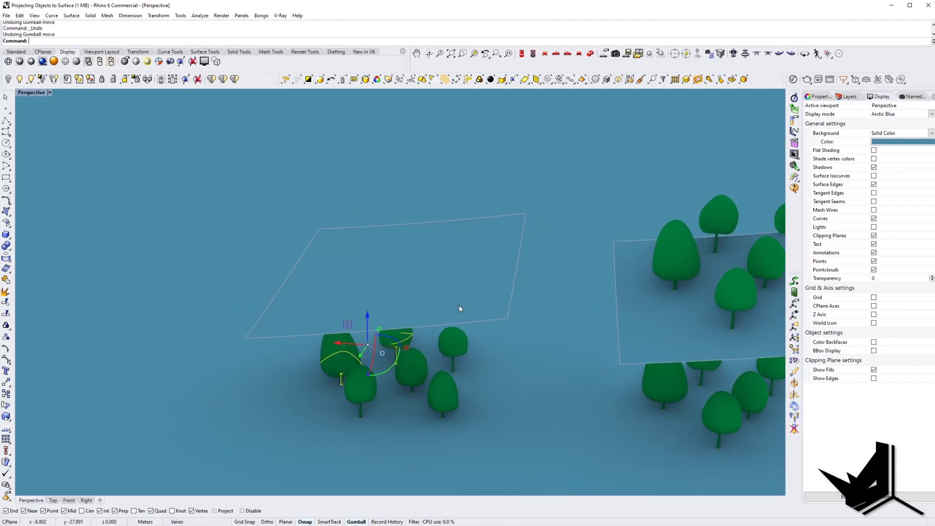
key("Escape")
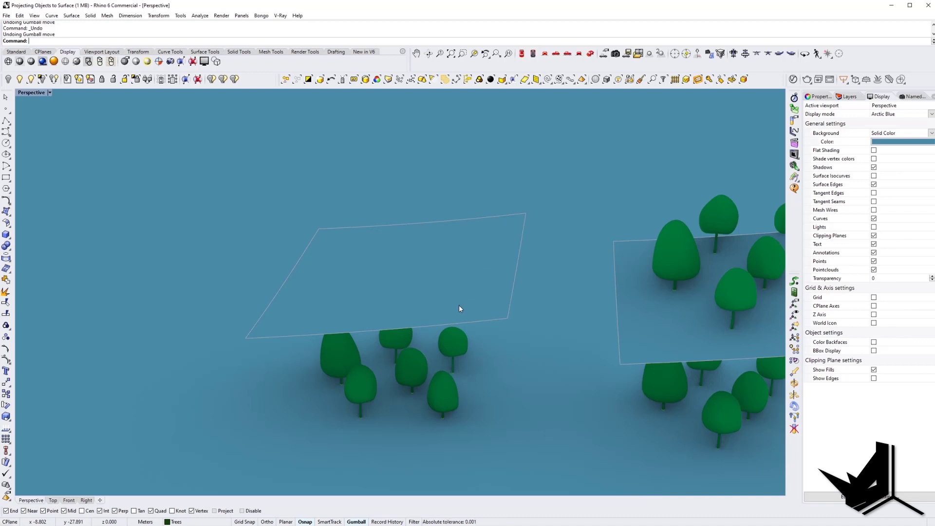
Switch the model to the top view and set its display mode to Wireframe.
right_click_drag(444, 308, 426, 344)
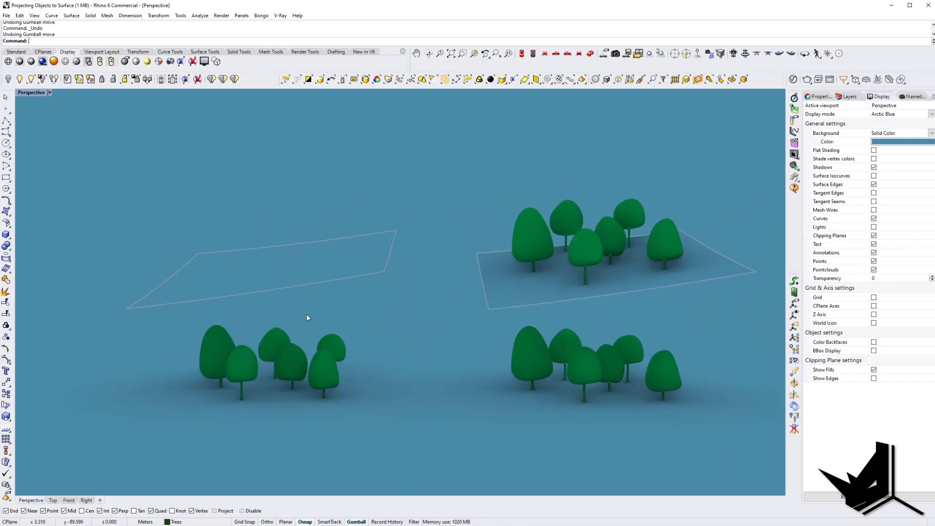
right_click_drag(307, 315, 330, 318)
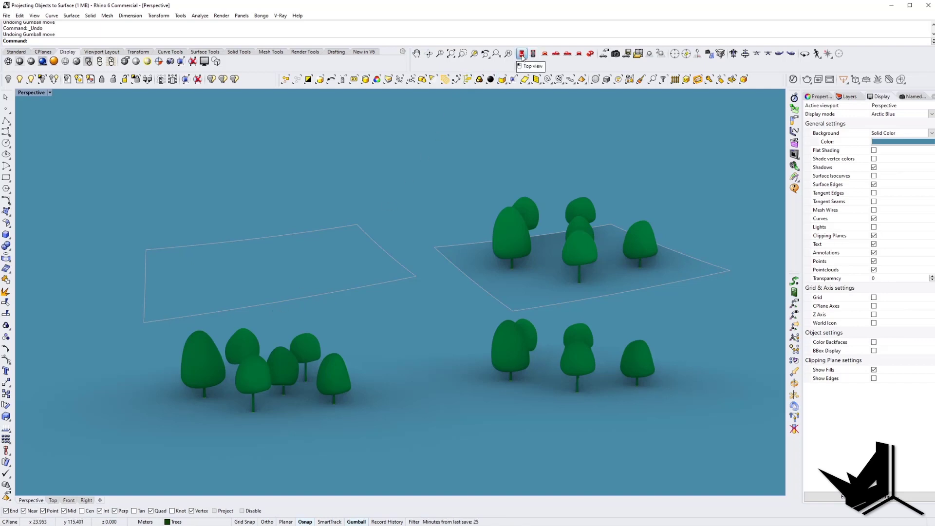
left_click(522, 54)
right_click_drag(259, 307, 313, 283)
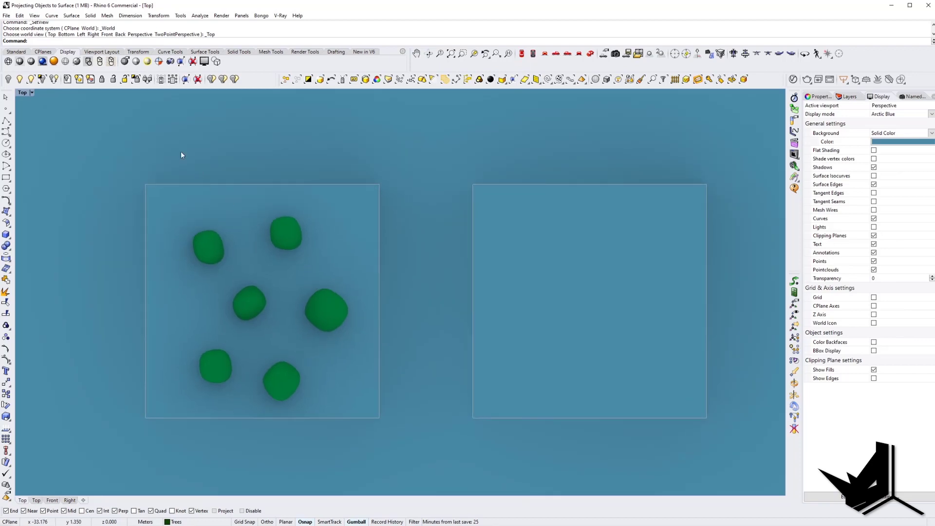
left_click(23, 92)
left_click(30, 101)
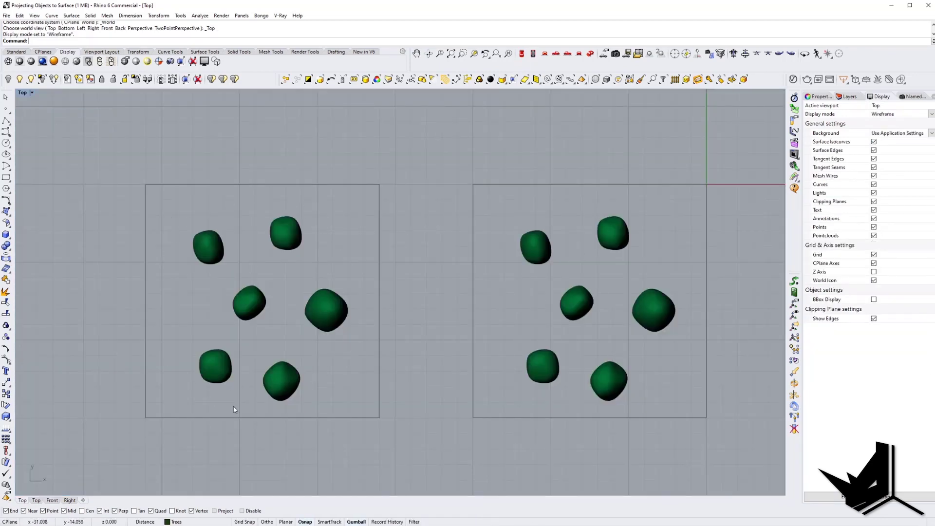
Set the viewport's display mode to Arctic Blue and return to the perspective view.
left_click(32, 93)
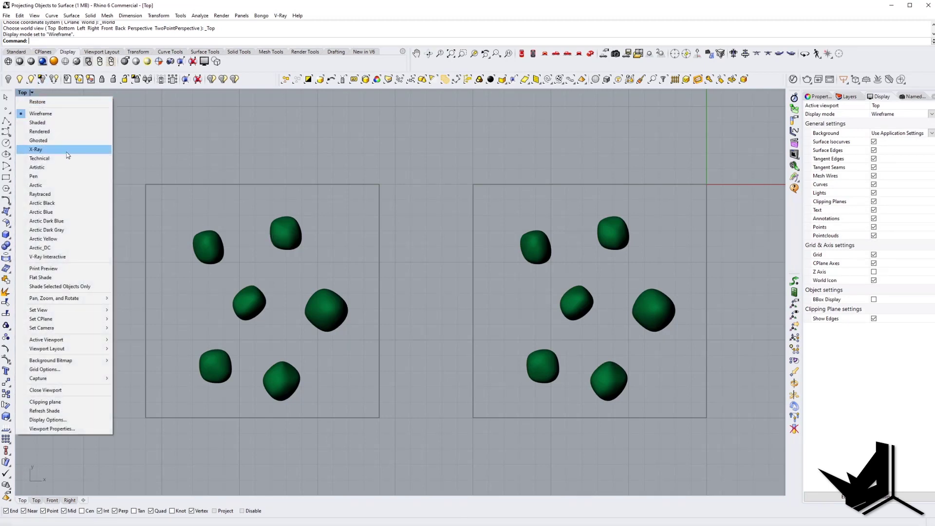
left_click(64, 214)
left_click(592, 53)
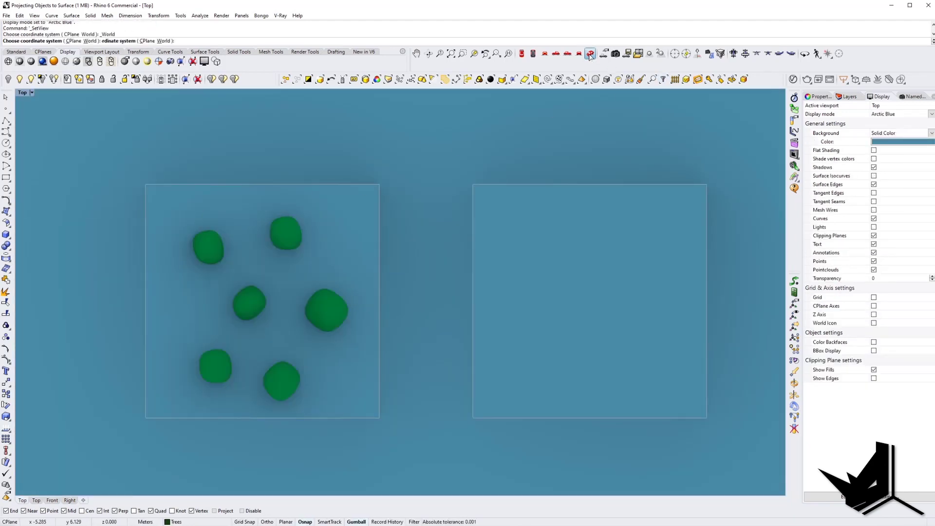
right_click_drag(433, 301, 416, 252)
Open Grasshopper and bring the geometry and surface input components of the definition into close view.
type("GH")
key("Return")
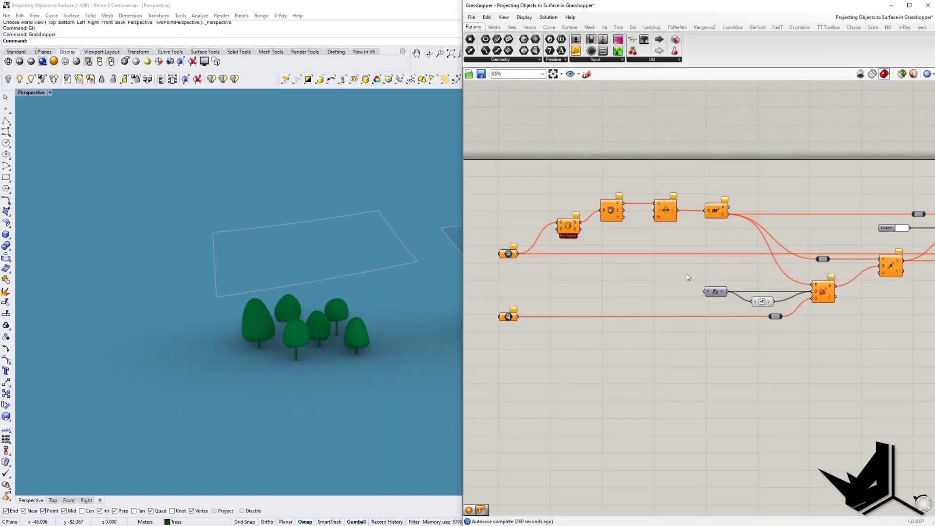
right_click_drag(541, 291, 633, 287)
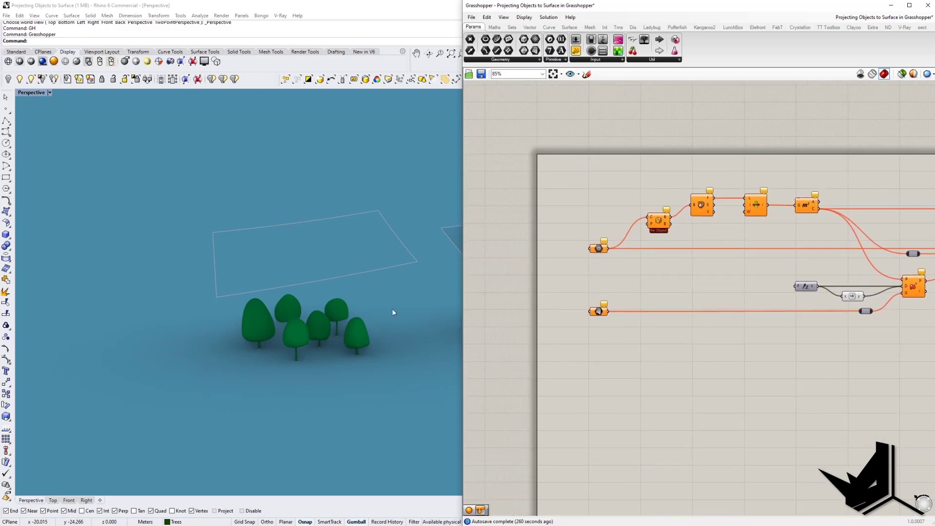
right_click_drag(393, 313, 367, 319)
scroll(329, 321, "up", 3)
scroll(329, 315, "up", 2)
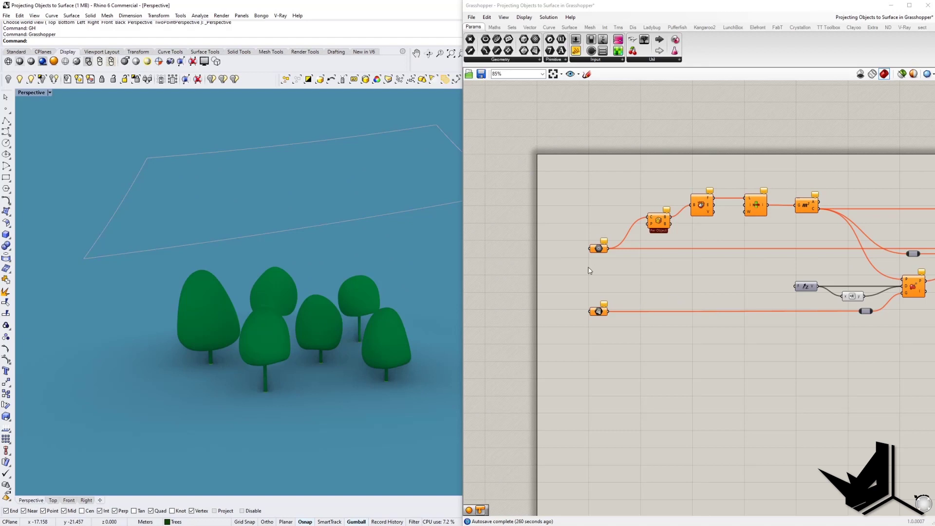
right_click_drag(282, 313, 283, 312)
right_click_drag(630, 259, 604, 274)
scroll(584, 271, "up", 3)
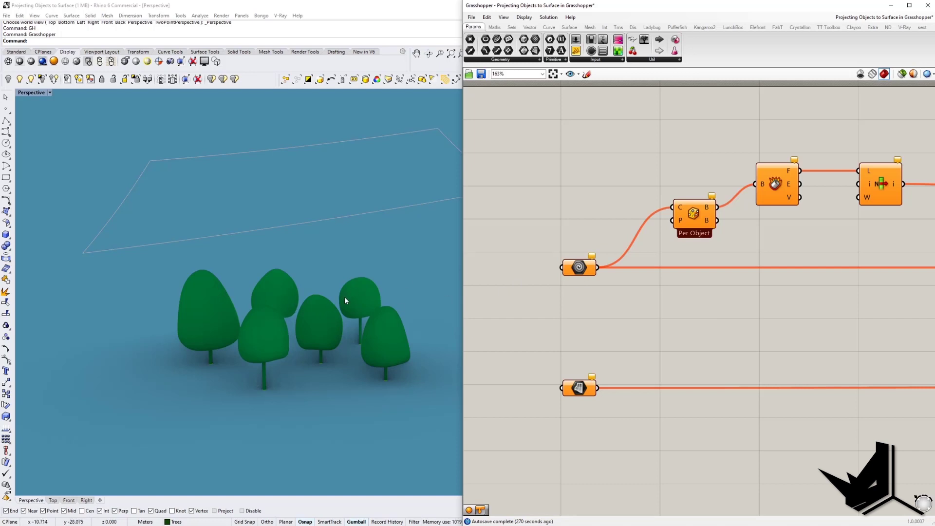
Select the six trees below the empty surface and assign them as multiple geometries to the Geo parameter.
right_click_drag(314, 243, 248, 298)
left_click_drag(174, 286, 343, 369)
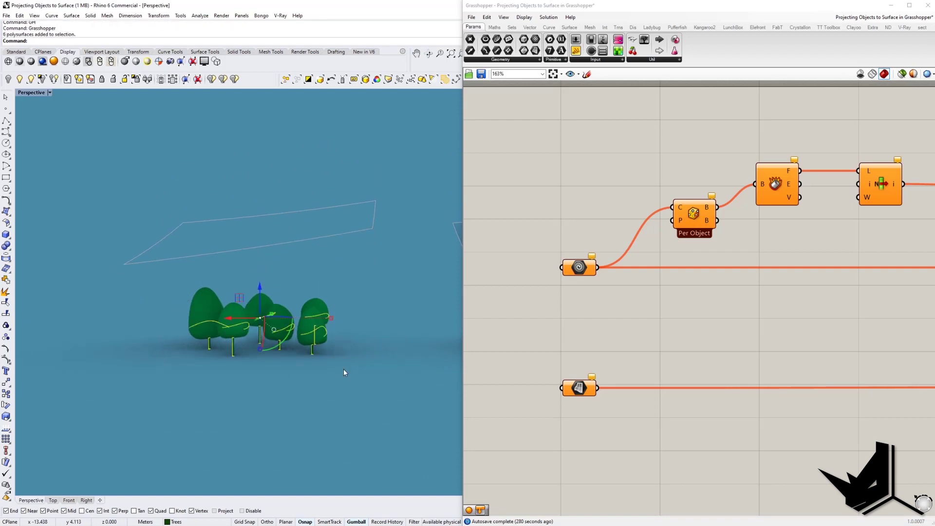
left_click(578, 267)
right_click(578, 268)
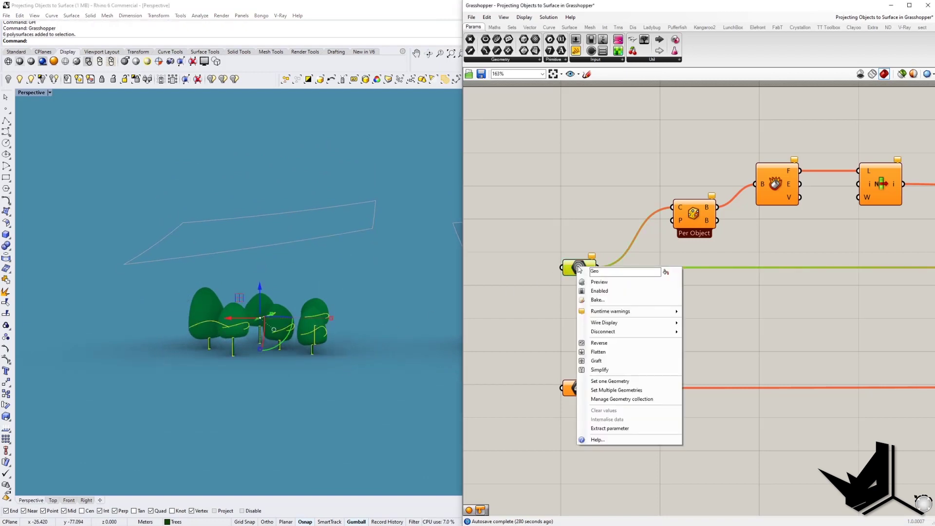
left_click(614, 390)
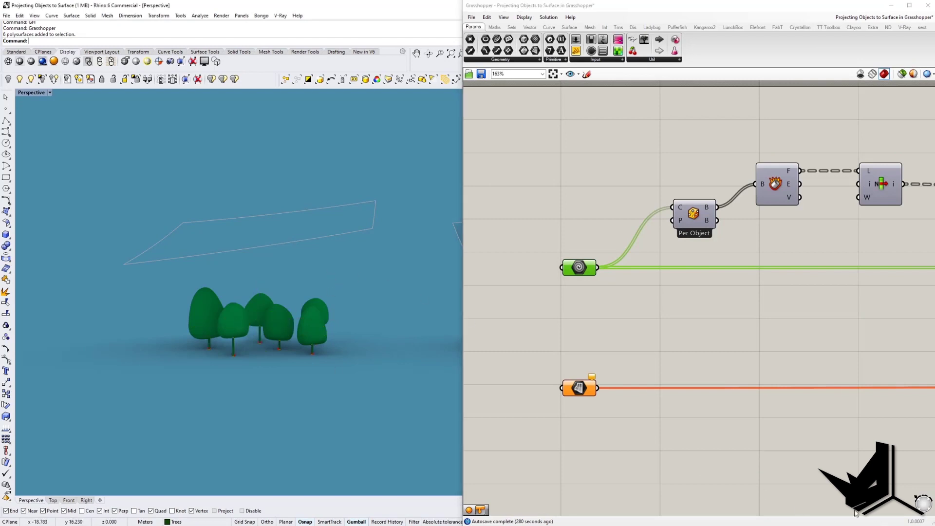
Examine the component chain following the Geo parameter and the points previewed at the tree bases.
right_click_drag(307, 301, 264, 323)
left_click(642, 340)
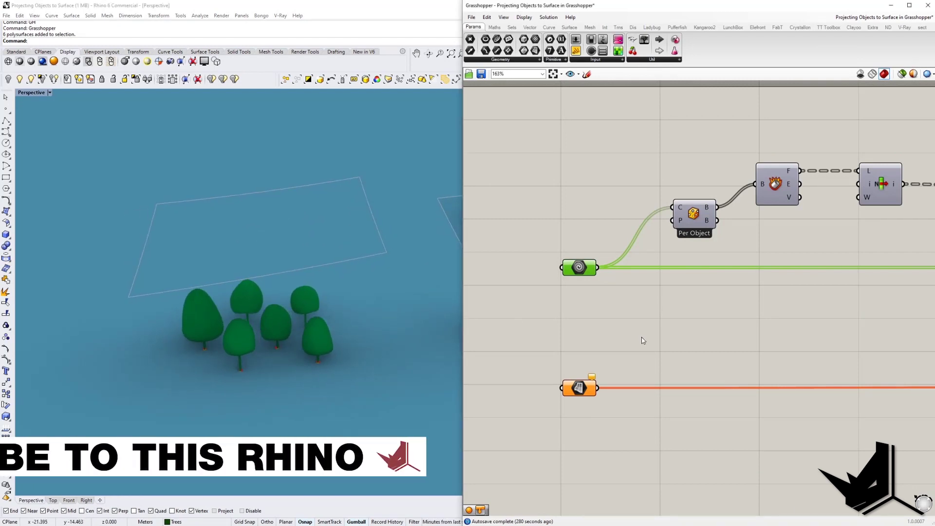
scroll(642, 340, "down", 2)
right_click_drag(642, 340, 540, 340)
left_click(535, 323)
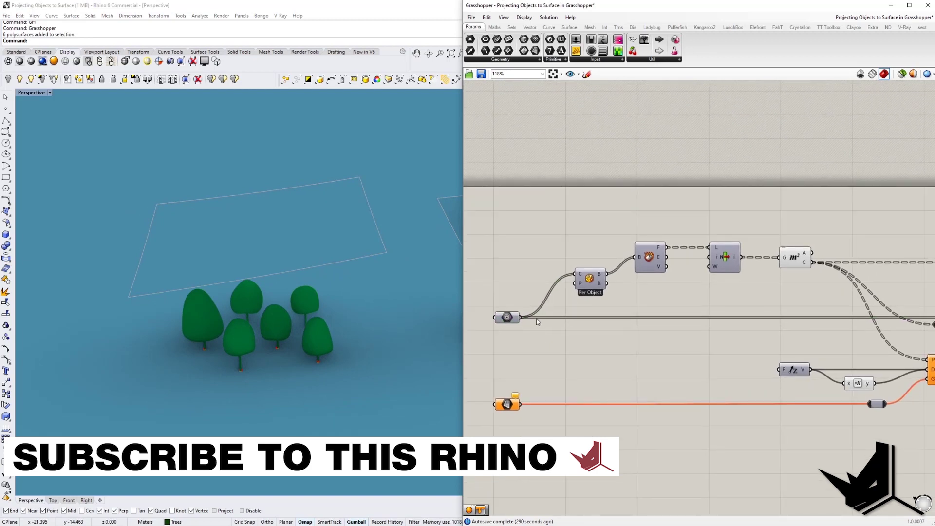
scroll(538, 322, "up", 1)
left_click(597, 274)
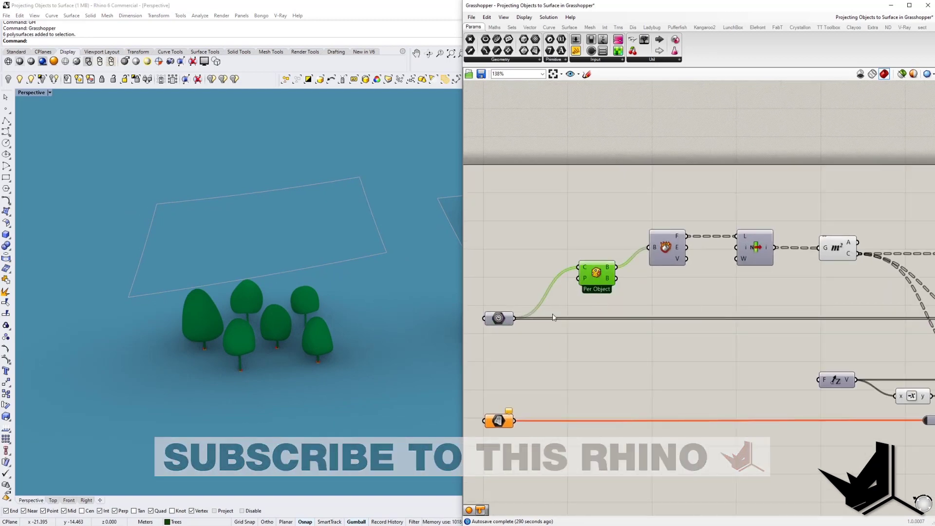
left_click(531, 331)
right_click_drag(336, 360, 292, 314)
scroll(226, 347, "up", 4)
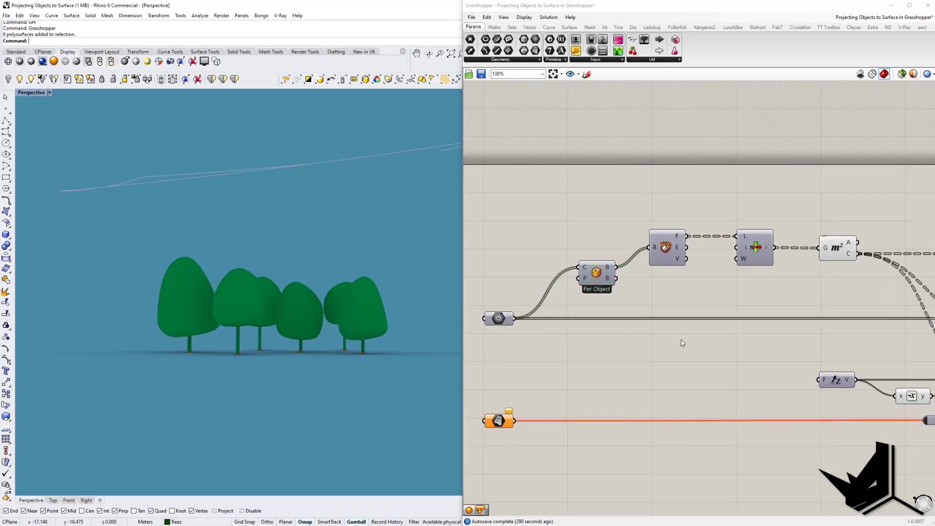
Turn off the preview of the Area component and check the trees and the surface in the model.
right_click_drag(824, 288, 685, 311)
left_click(699, 278)
right_click(699, 279)
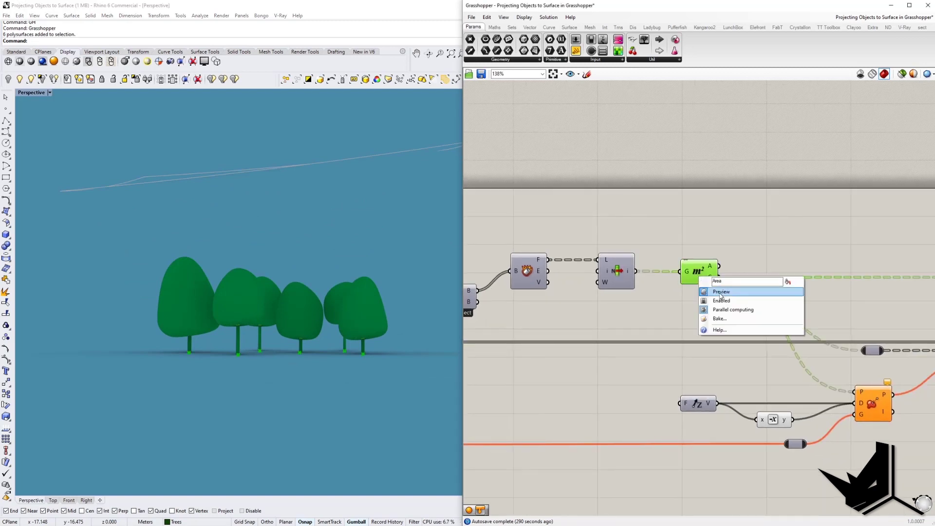
right_click_drag(304, 332, 243, 369)
scroll(244, 367, "down", 2)
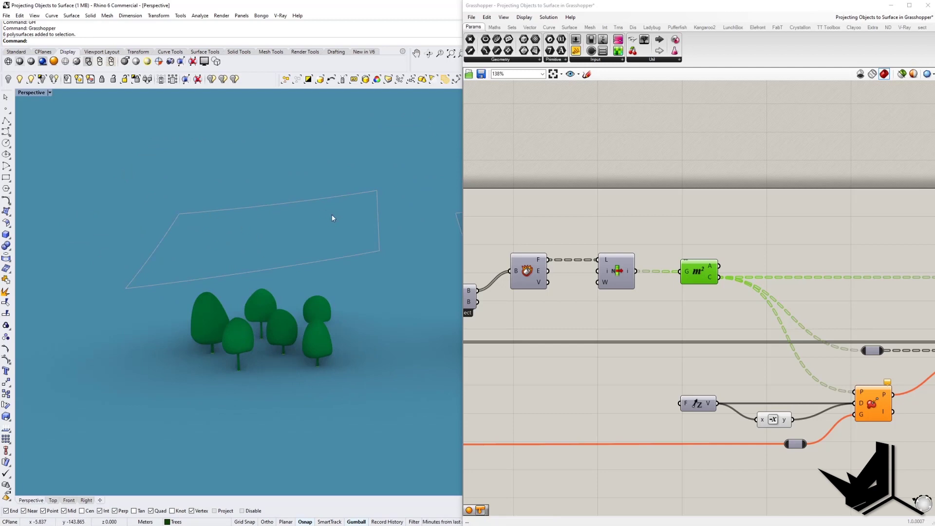
right_click_drag(324, 376, 321, 361)
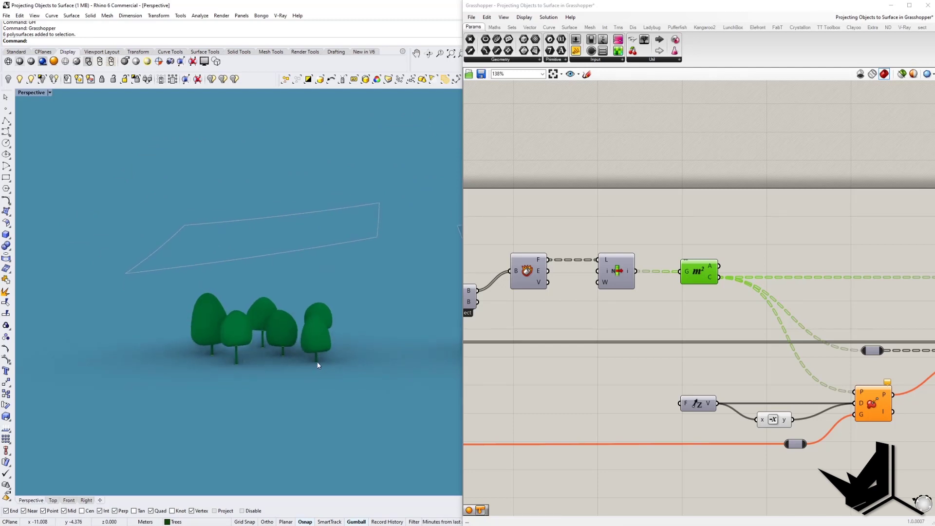
scroll(316, 361, "up", 3)
scroll(317, 362, "down", 2)
right_click_drag(323, 206, 324, 265)
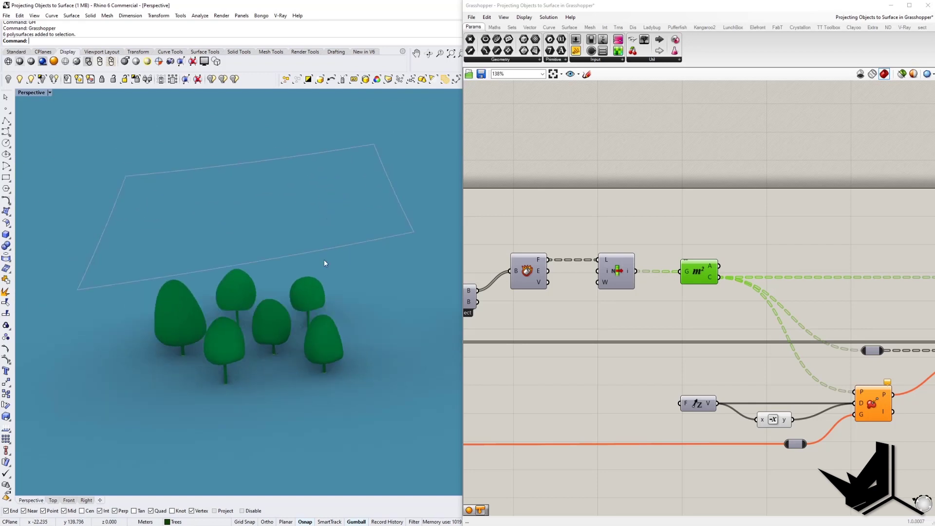
Turn on the preview of the Bounding Box component to show a box around each tree.
right_click_drag(546, 306, 754, 307)
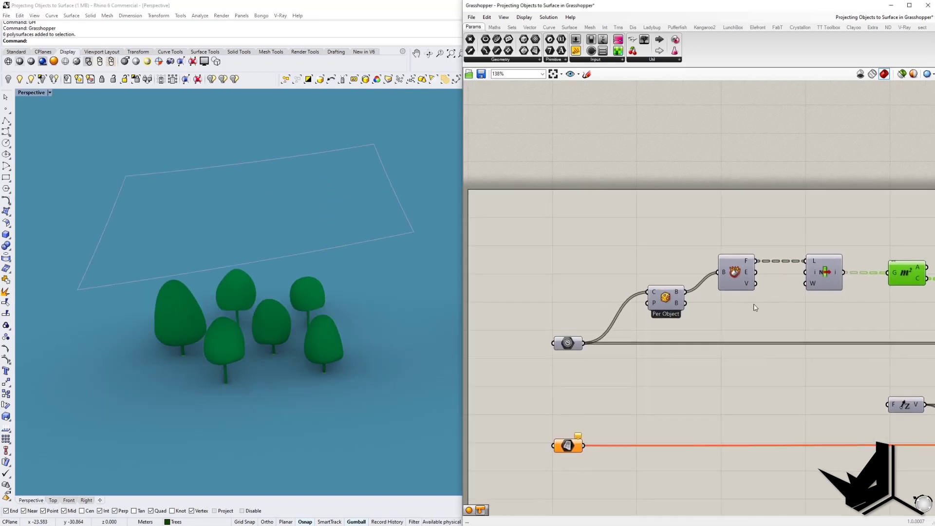
right_click_drag(693, 317, 655, 315)
right_click_drag(612, 385, 577, 372)
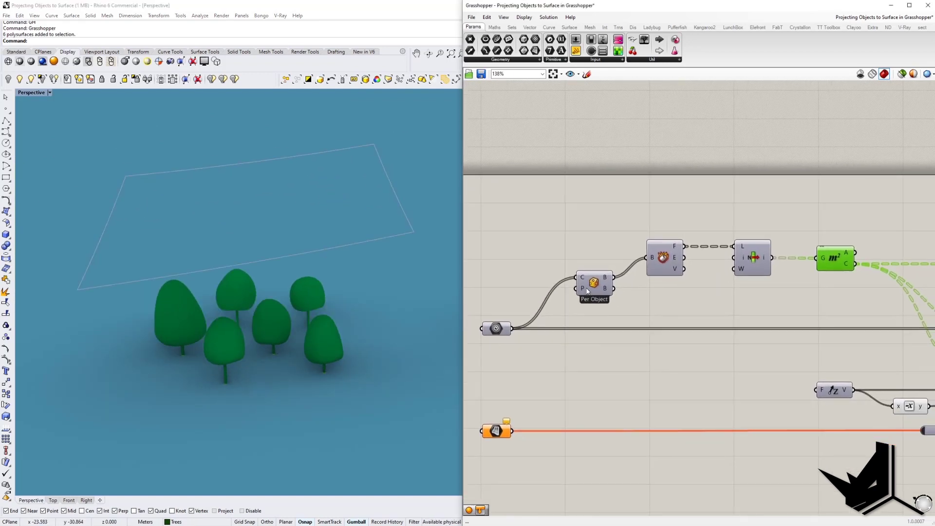
left_click(590, 286)
right_click(590, 286)
left_click(615, 302)
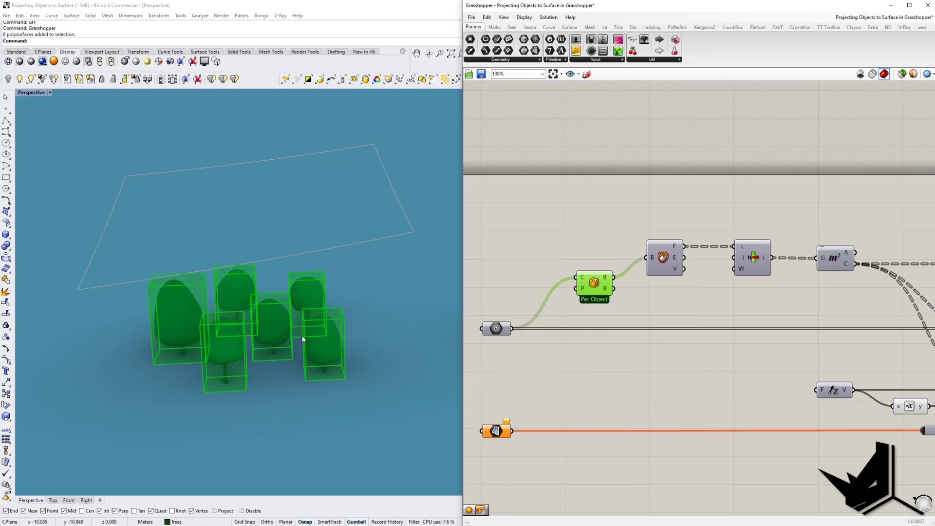
Turn on the preview of the Deconstruct Brep component and inspect the faces, edges and vertices of the tree bounding boxes.
right_click_drag(303, 335, 391, 365)
right_click_drag(257, 391, 366, 335)
scroll(332, 332, "up", 5)
right_click_drag(663, 258, 595, 283)
right_click(595, 283)
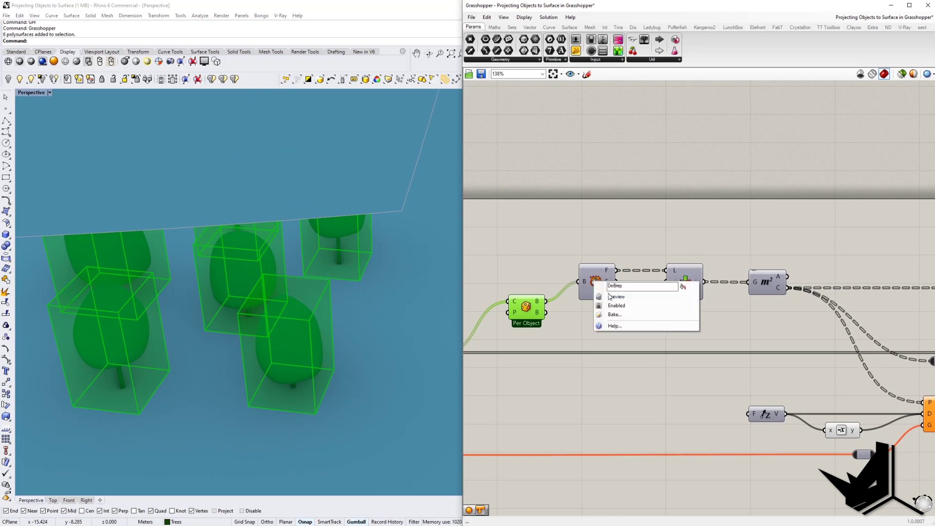
left_click(615, 305)
right_click_drag(296, 334, 300, 358)
scroll(307, 389, "up", 4)
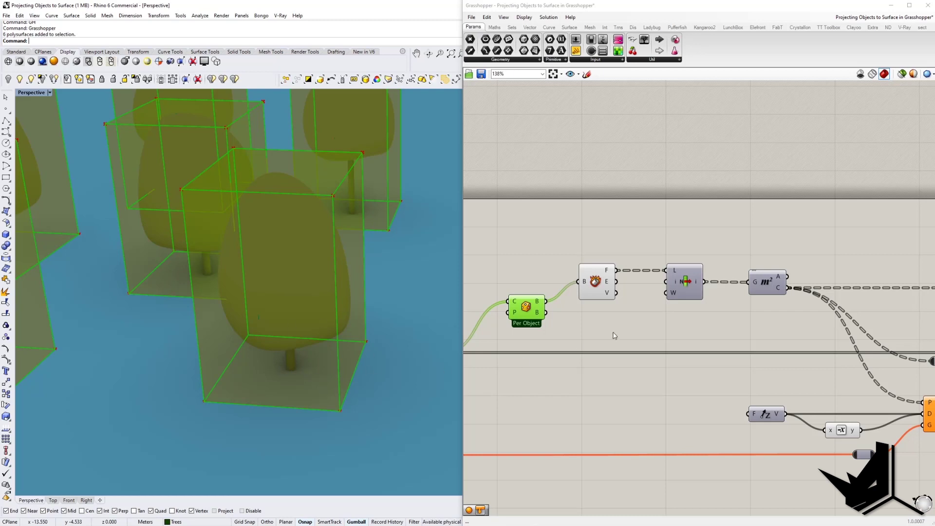
Check the integer setting of the List Item index input and turn on the component's preview.
right_click(686, 285)
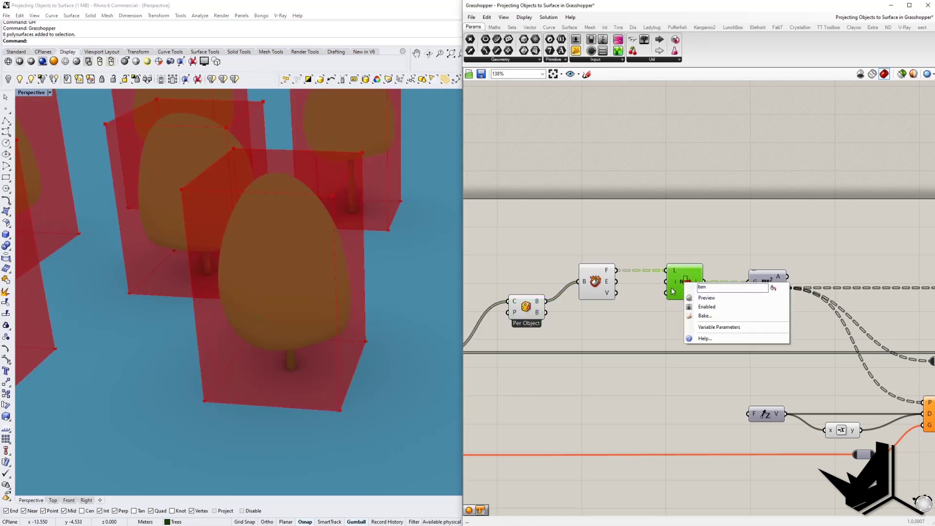
right_click(677, 287)
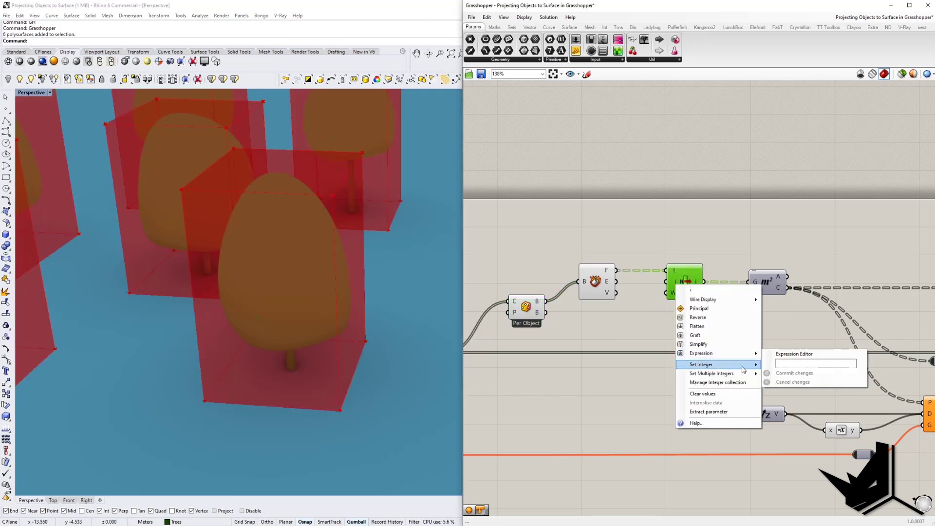
mouse_move(746, 366)
left_click(655, 323)
right_click(685, 282)
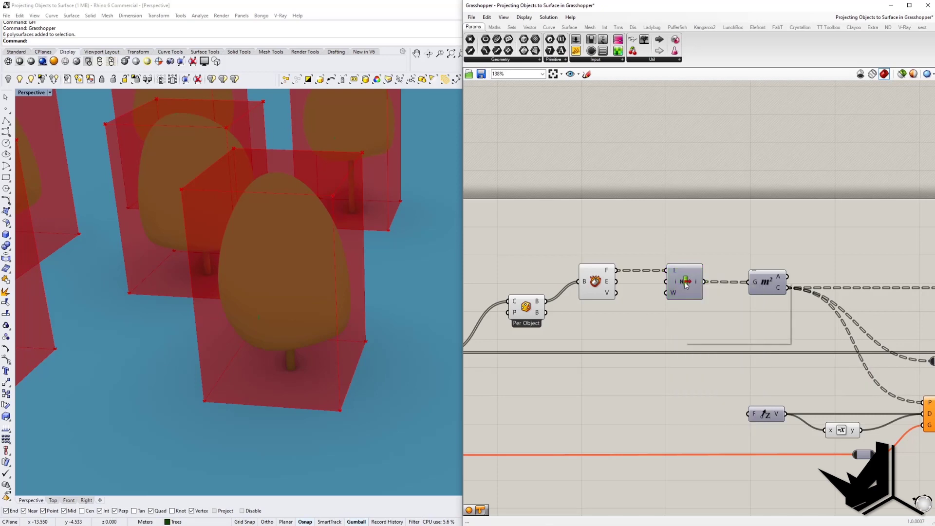
left_click(718, 299)
Turn off the previews of the Deconstruct Brep and Bounding Box components and inspect the faces under the trees.
right_click(597, 280)
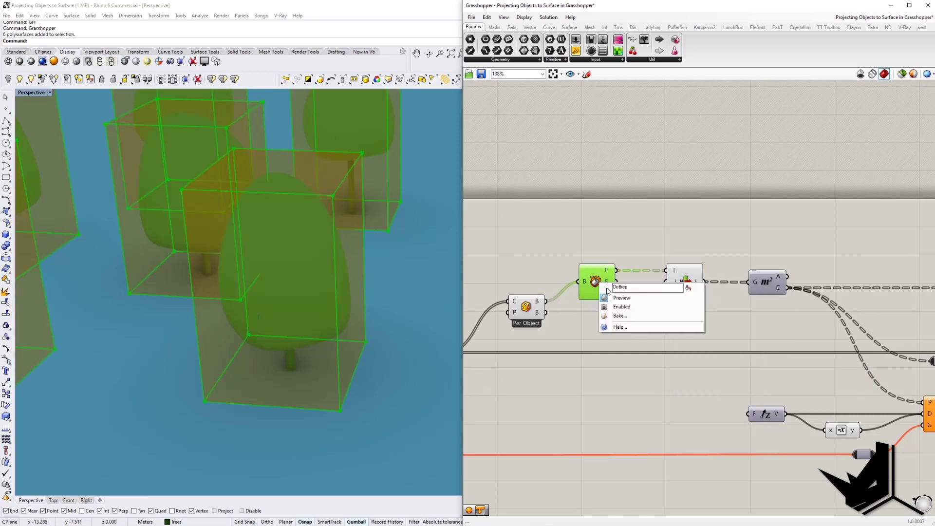
left_click(609, 297)
scroll(306, 309, "down", 4)
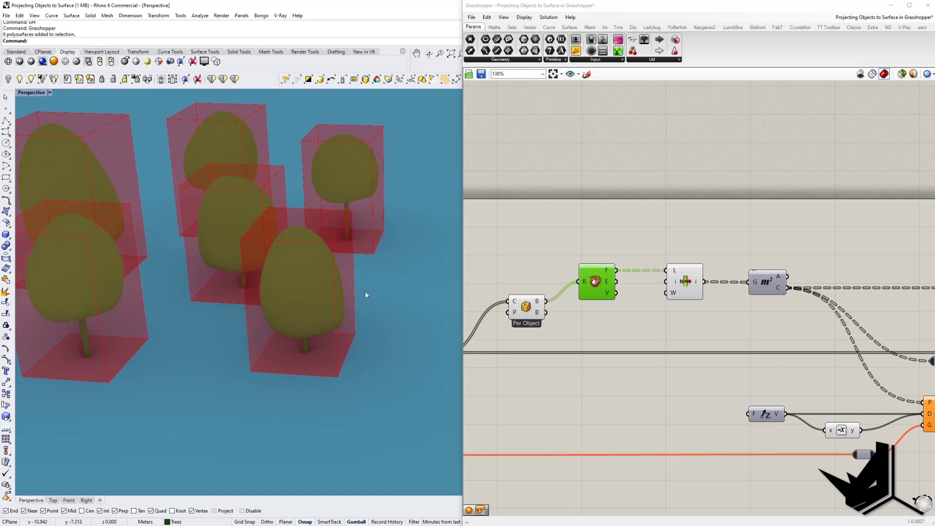
right_click(529, 314)
left_click(550, 328)
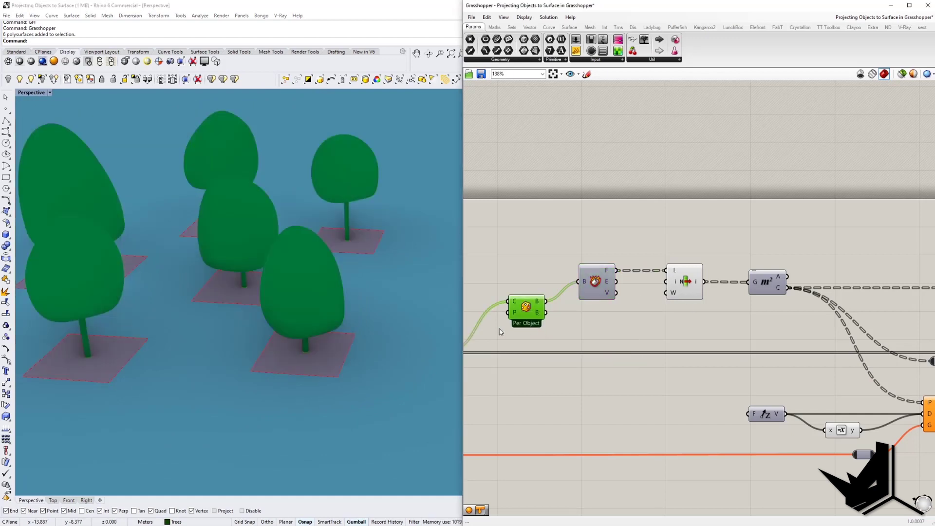
scroll(228, 327, "up", 4)
right_click_drag(228, 328, 280, 321)
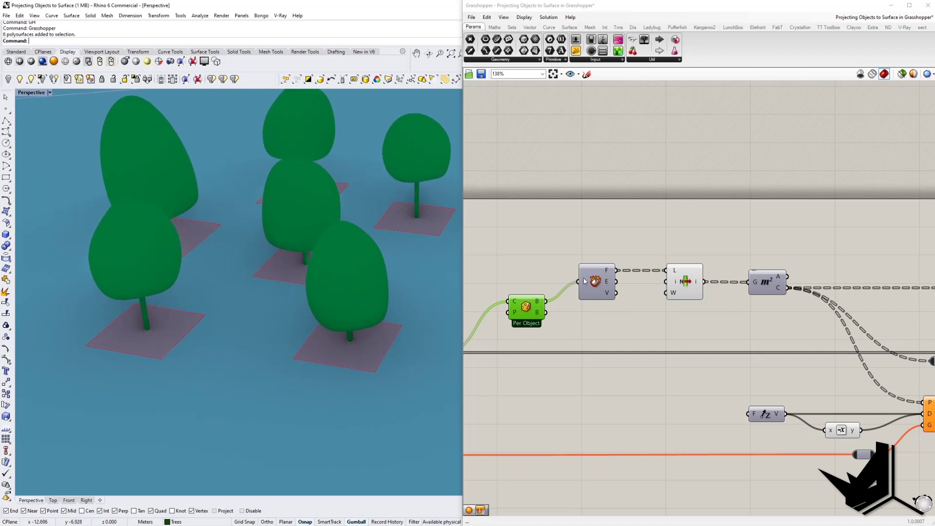
Change the List Item index to pick a side face of each tree's bounding box.
mouse_move(608, 274)
right_click(676, 282)
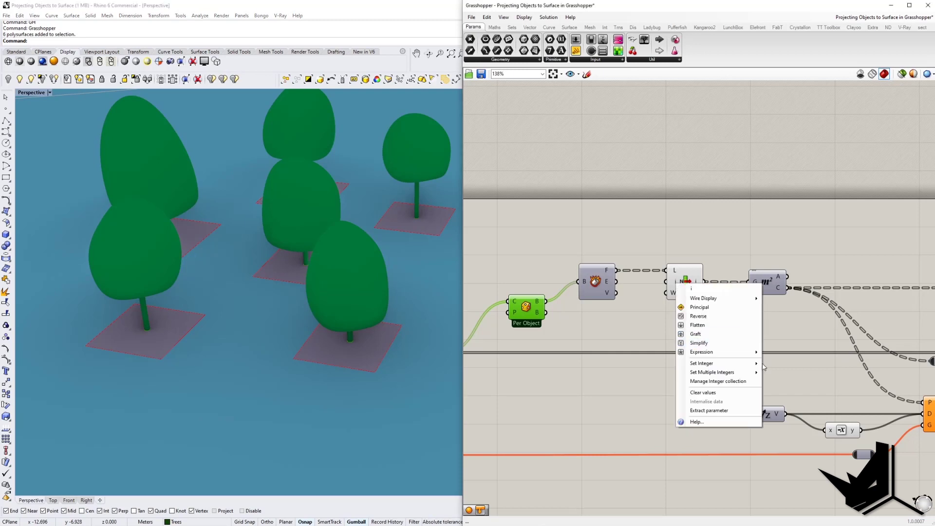
mouse_move(756, 364)
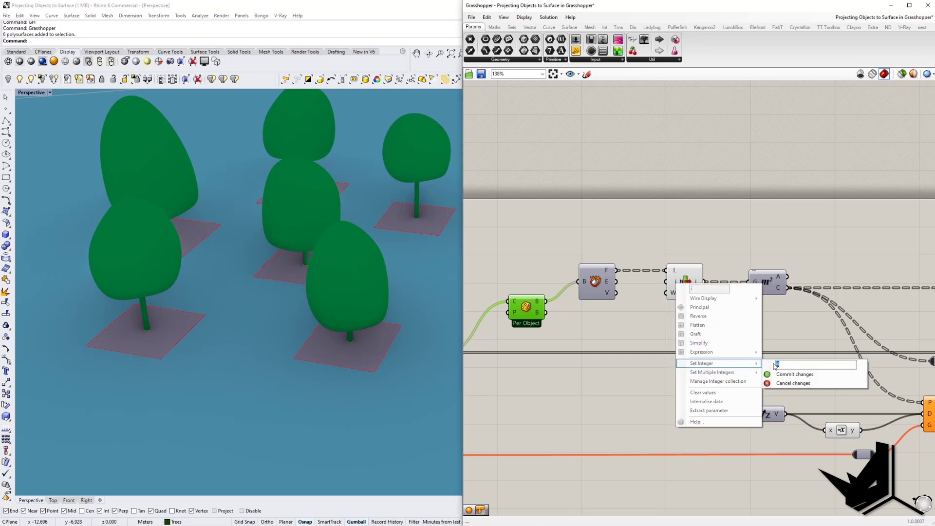
left_click(792, 374)
mouse_move(238, 297)
right_mouse_down()
mouse_move(181, 289)
mouse_move(248, 306)
mouse_move(238, 300)
right_mouse_up()
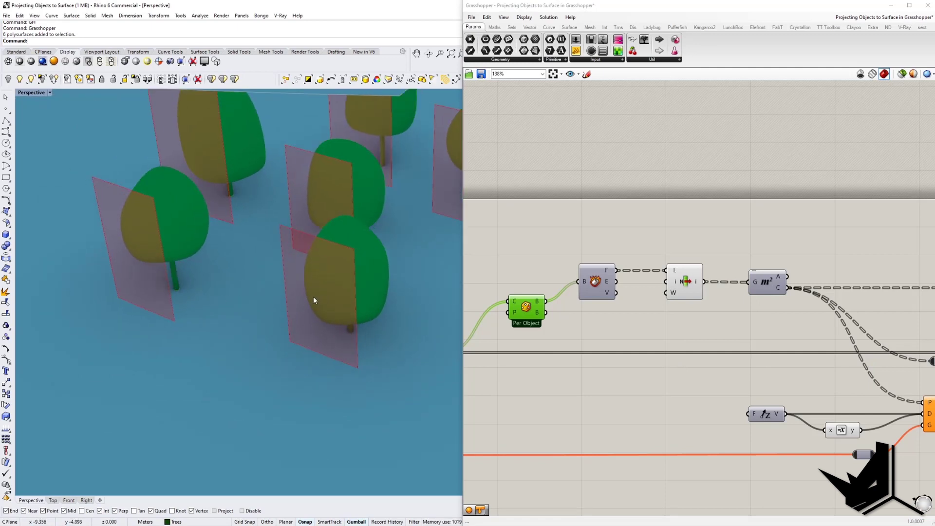
right_click_drag(373, 316, 364, 334)
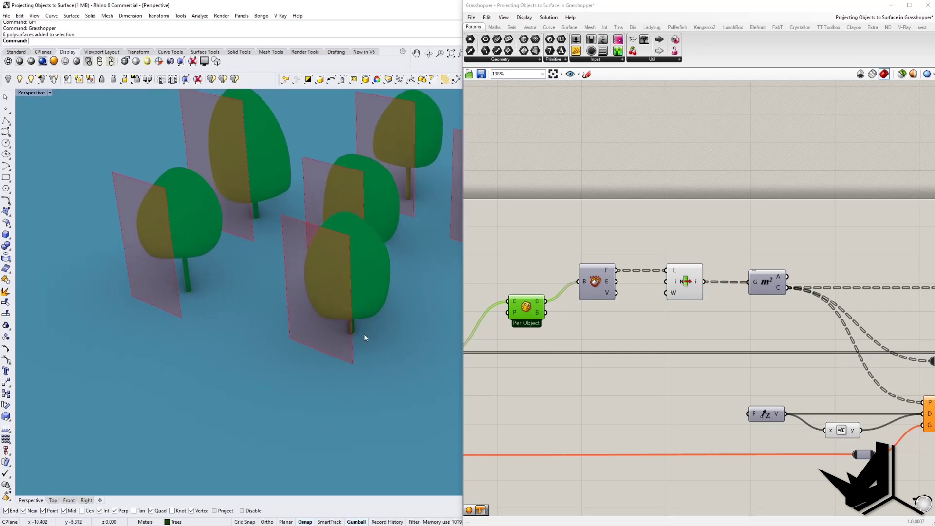
Set the List Item index to 4 to pick the bottom face of each bounding box.
right_click(676, 282)
mouse_move(729, 366)
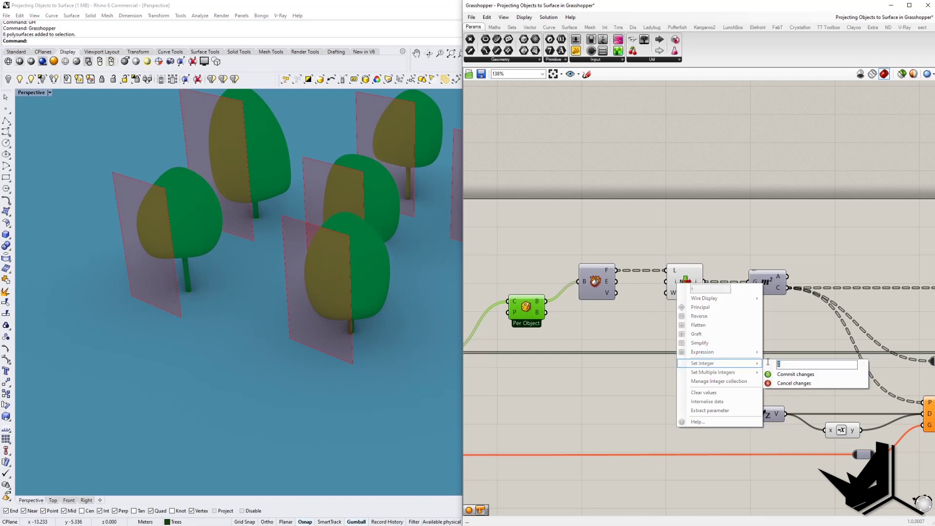
left_click(771, 374)
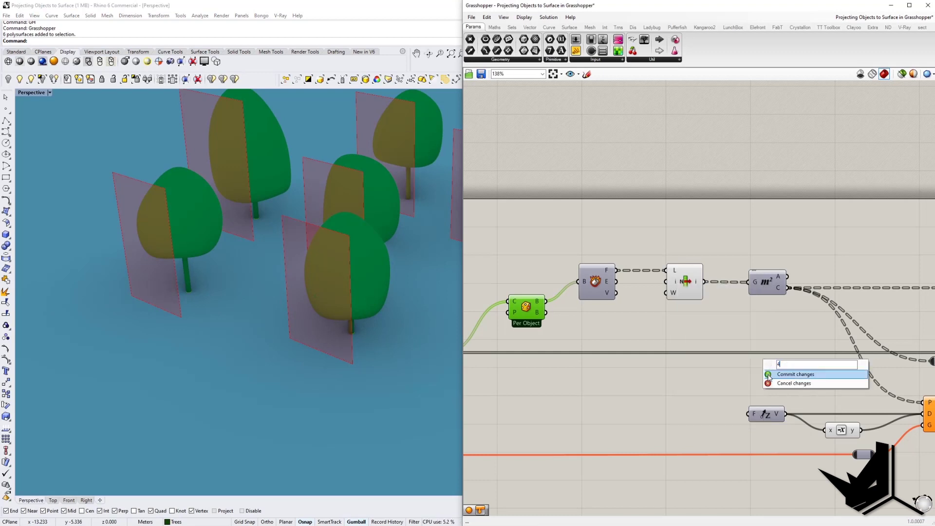
right_click_drag(328, 328, 365, 332)
Turn on the preview of the Area component and check the bases of the trees.
right_click_drag(753, 293, 560, 288)
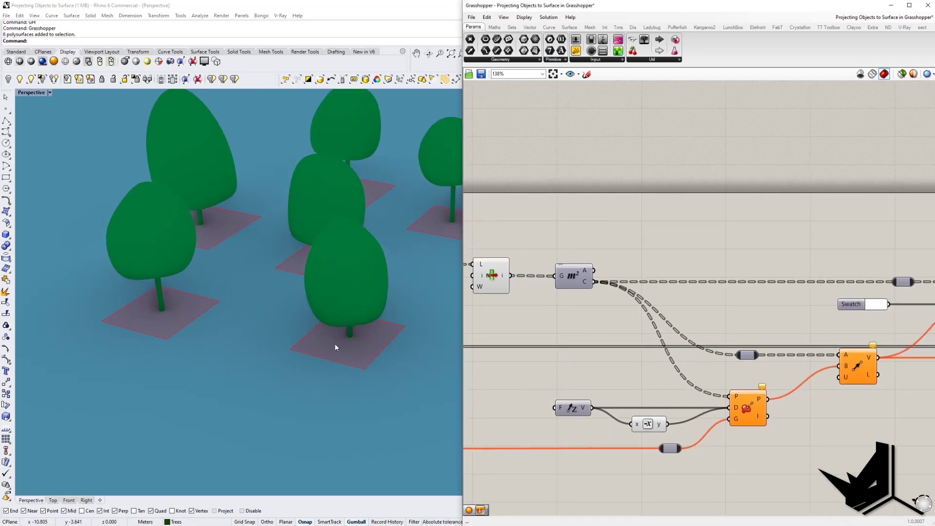
right_click_drag(334, 345, 370, 337)
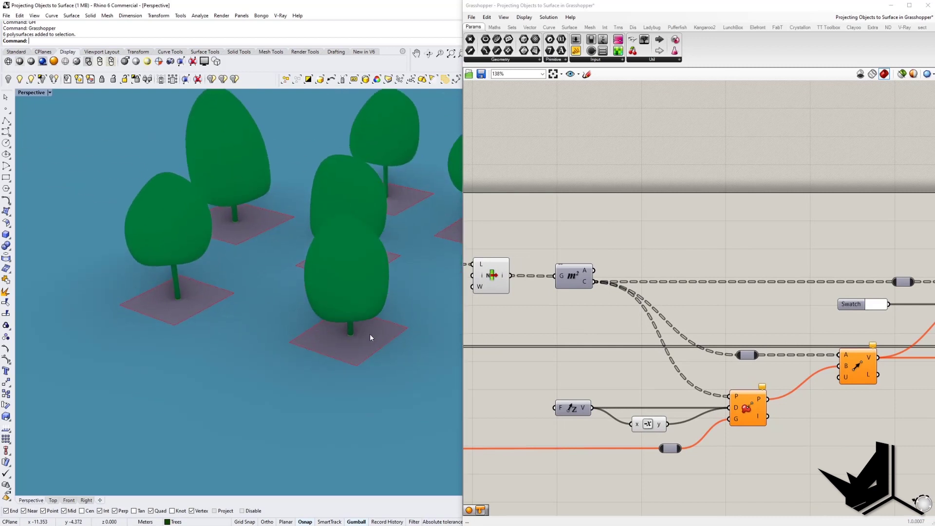
right_click(574, 278)
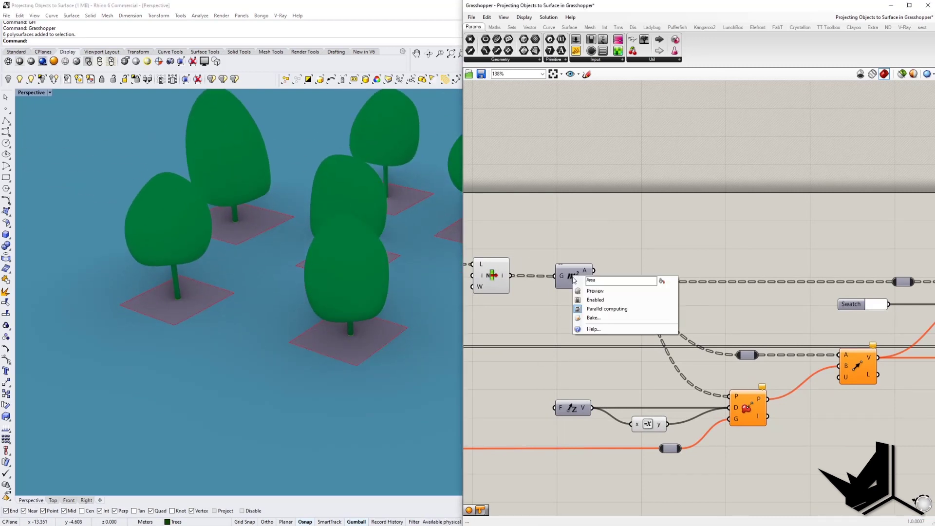
left_click(604, 293)
right_click_drag(408, 361, 374, 363)
Select the surface above the trees in the model.
right_click_drag(561, 322, 706, 338)
scroll(706, 338, "down", 1)
scroll(706, 339, "down", 2)
scroll(639, 351, "down", 1)
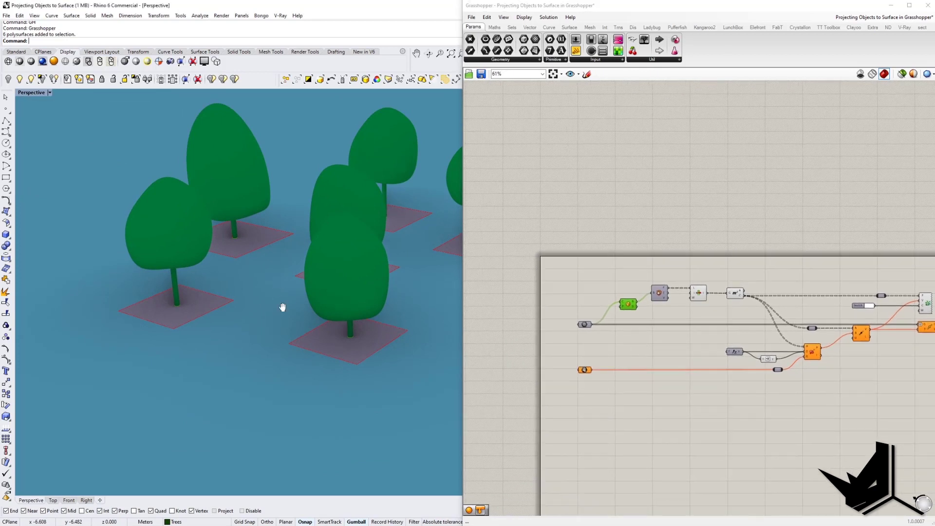
right_click_drag(282, 307, 282, 263)
scroll(276, 323, "down", 3)
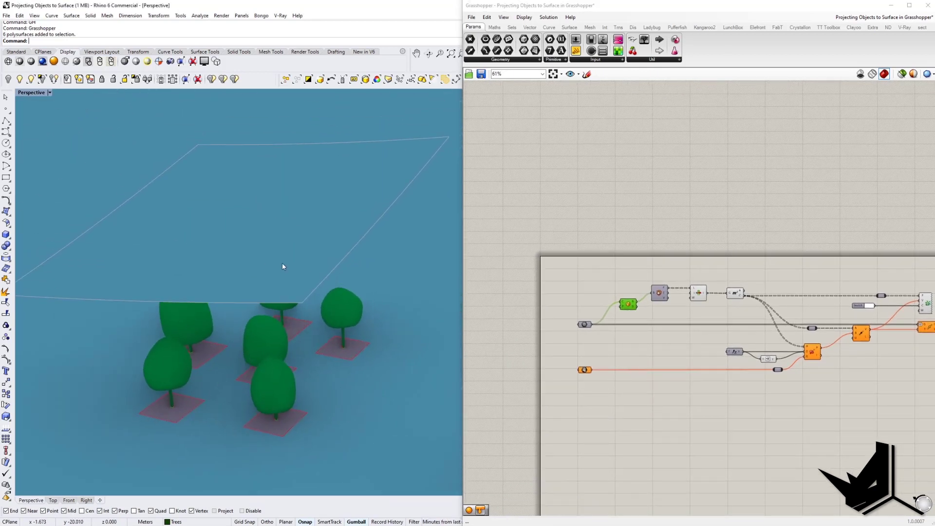
left_click(299, 223)
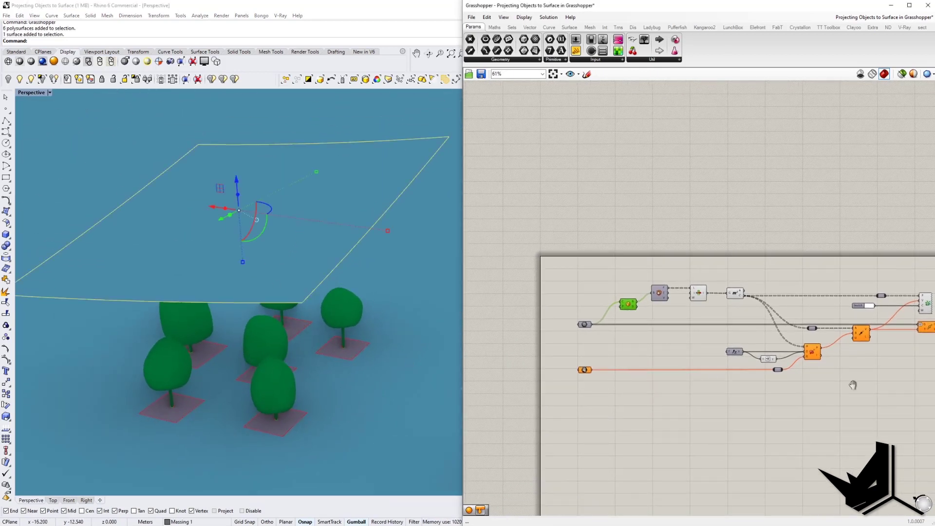
Turn off the previews of the Move, Vector 2Pt and Project components.
right_click_drag(851, 384, 776, 381)
right_click(815, 339)
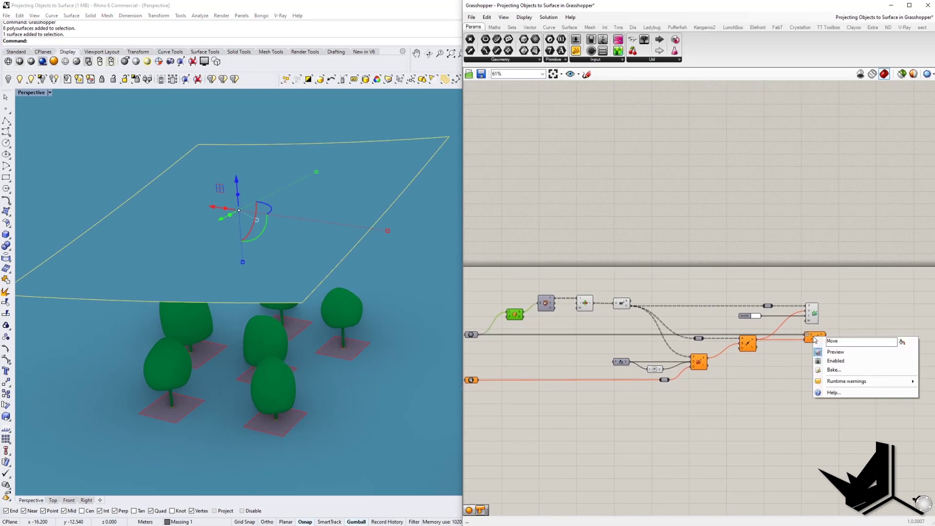
left_click(839, 357)
left_click(748, 343)
right_click(748, 343)
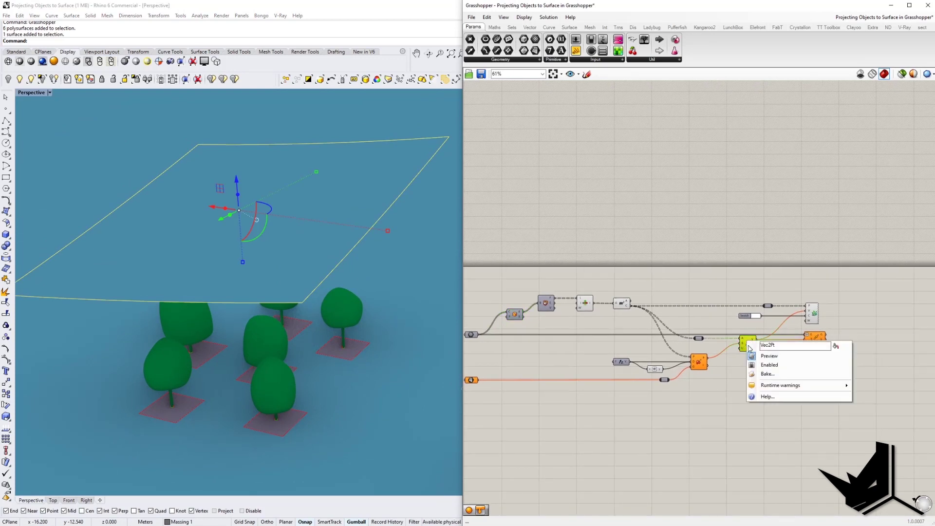
left_click(766, 358)
right_click(700, 365)
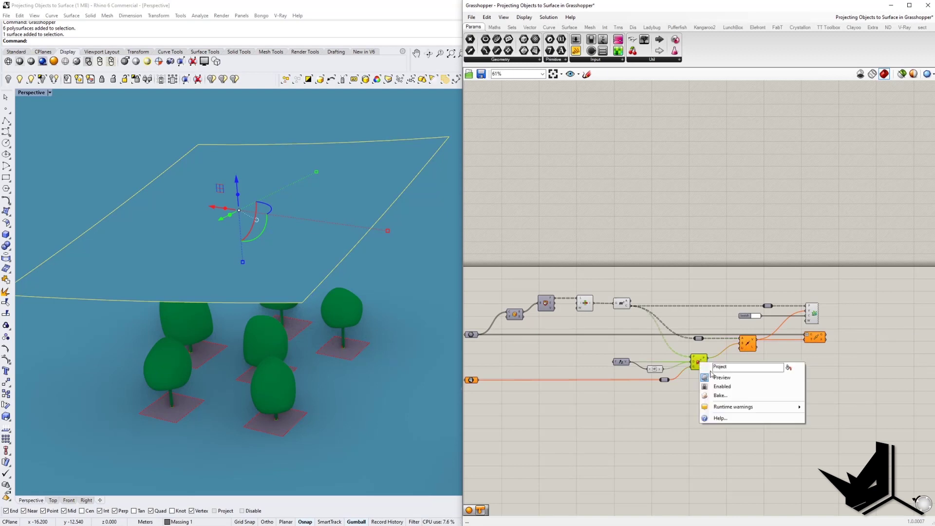
left_click(719, 383)
Reselect the surface above the trees and assign it to the unset parameter that feeds the Project component.
right_click_drag(557, 364, 564, 389)
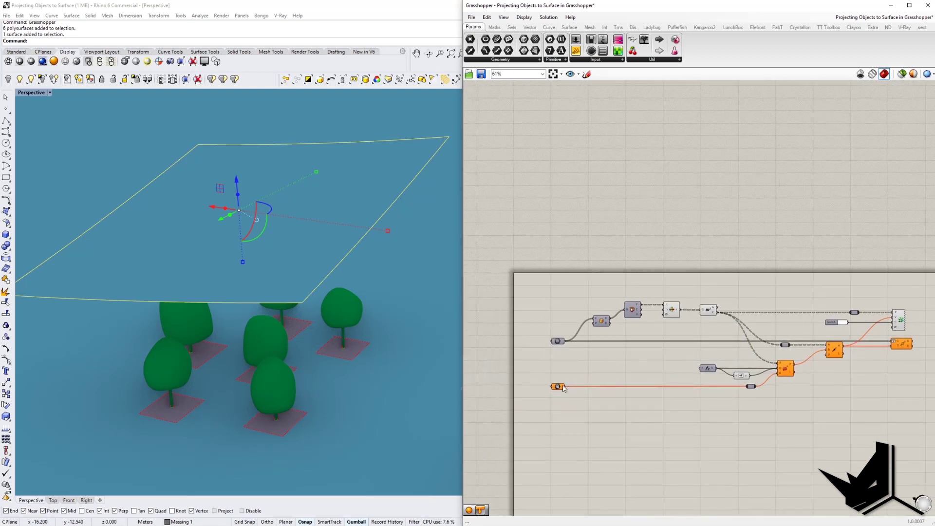
left_click(335, 130)
left_click(397, 196)
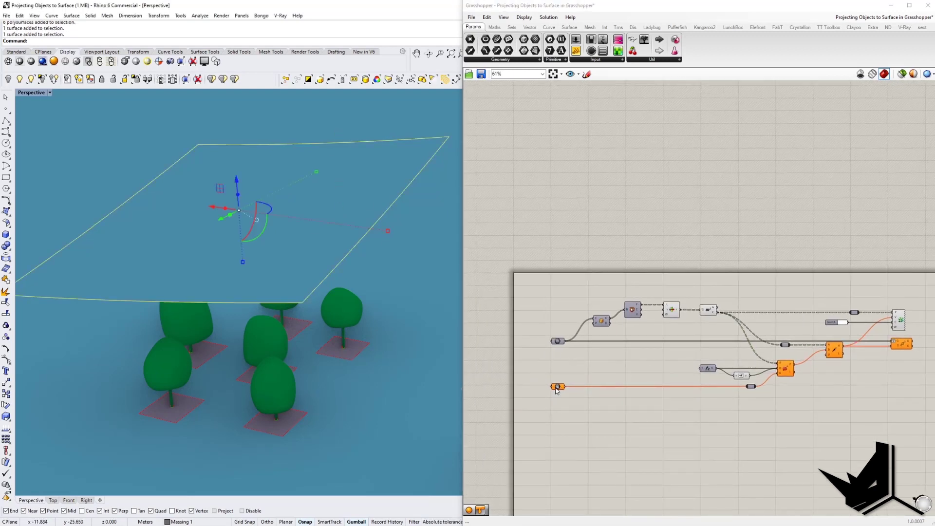
right_click(557, 389)
left_click(595, 475)
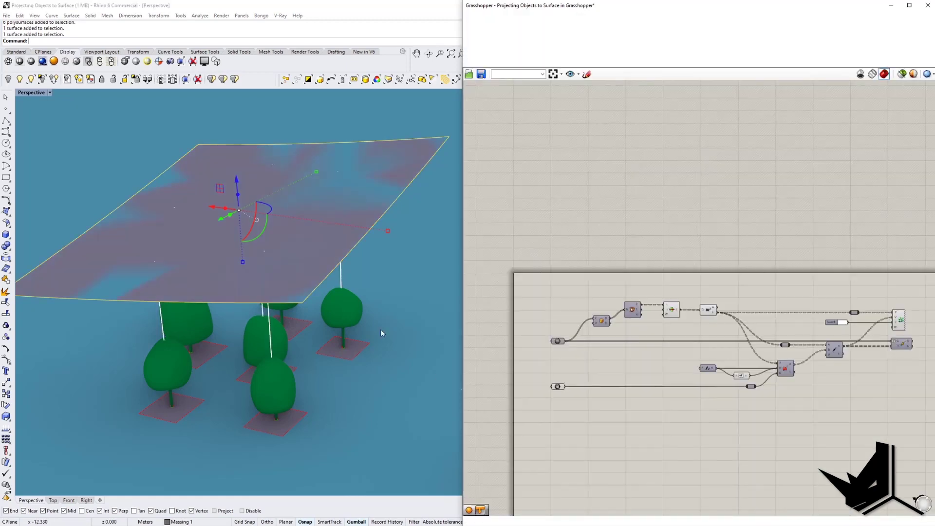
Deselect the surface and examine the vectors running from the tree bases up to it.
left_click(286, 297)
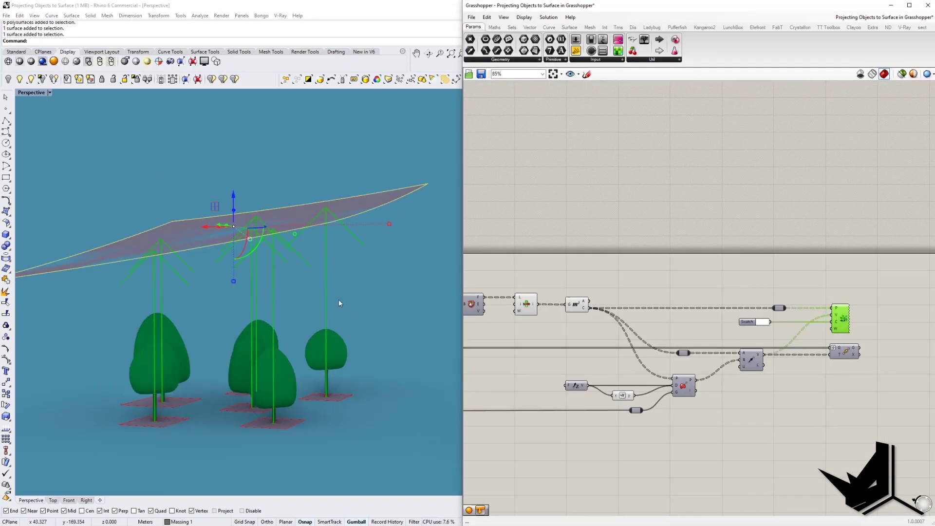
mouse_move(335, 300)
right_mouse_down()
mouse_move(360, 292)
mouse_move(367, 305)
mouse_move(307, 328)
mouse_move(326, 309)
right_mouse_up()
left_click(359, 310)
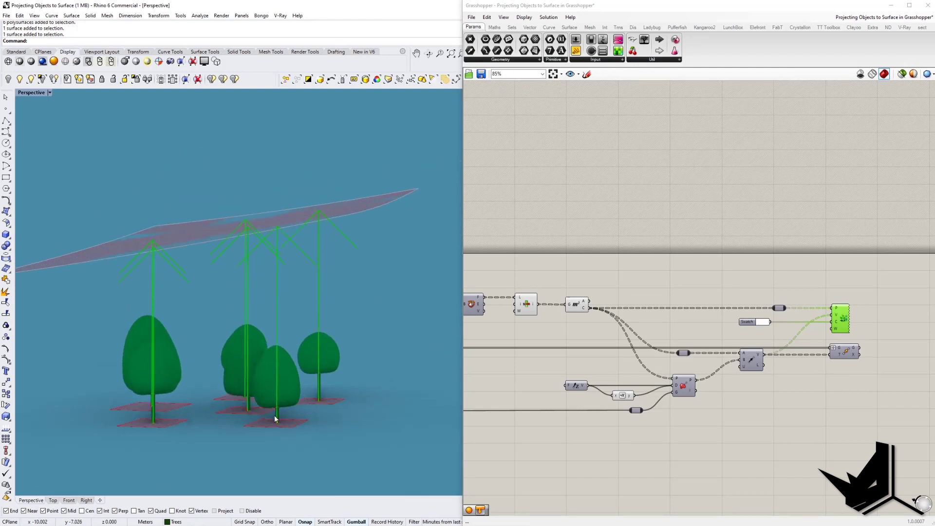
right_click_drag(284, 259, 239, 288)
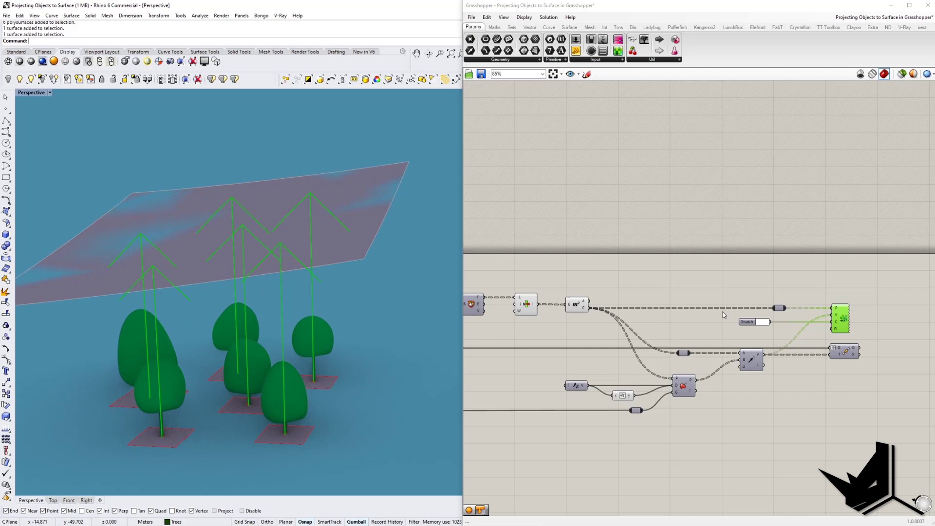
Turn off the preview of the VDisEx vector display component.
right_click(835, 314)
left_click(842, 289)
right_click(838, 321)
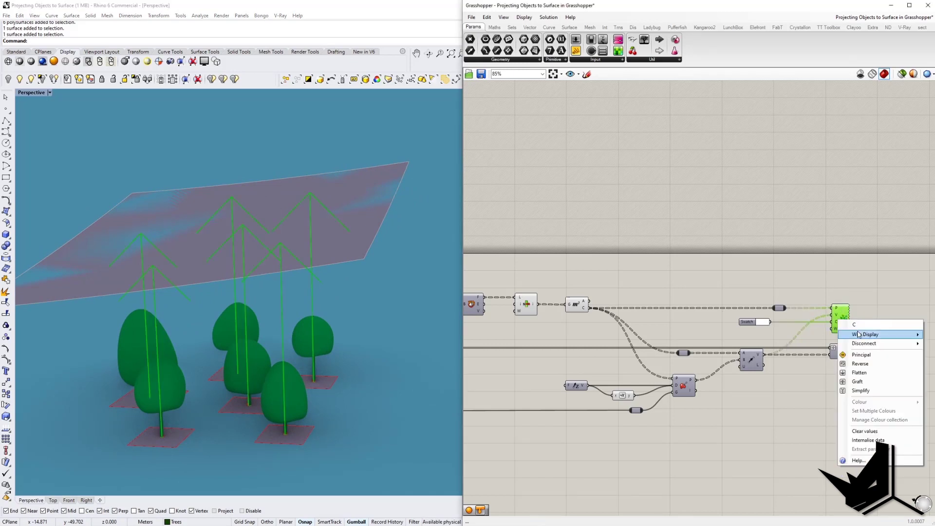
left_click(864, 298)
right_click(846, 317)
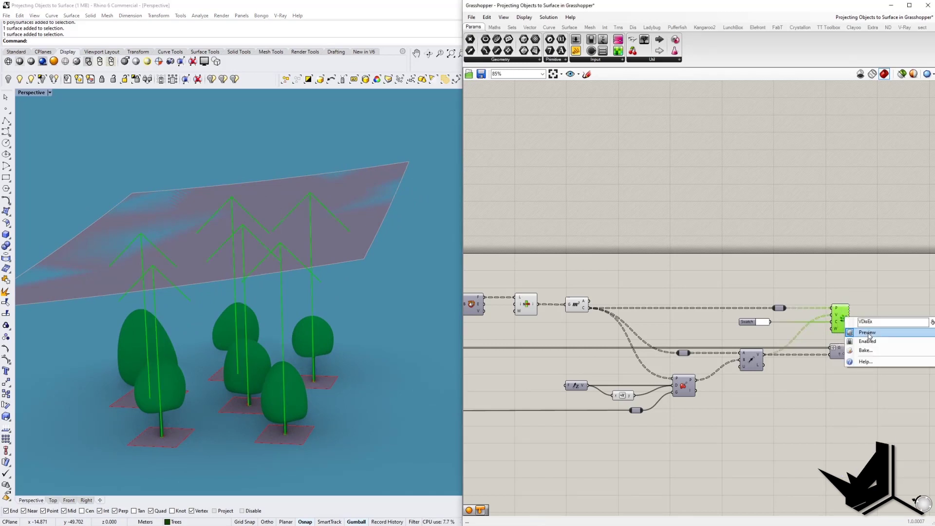
left_click(868, 334)
right_click_drag(285, 343, 271, 372)
Review the definition from the tree geometry branch through Vector 2Pt to Move, and examine the tree base squares beneath the surface.
right_click_drag(578, 361, 679, 340)
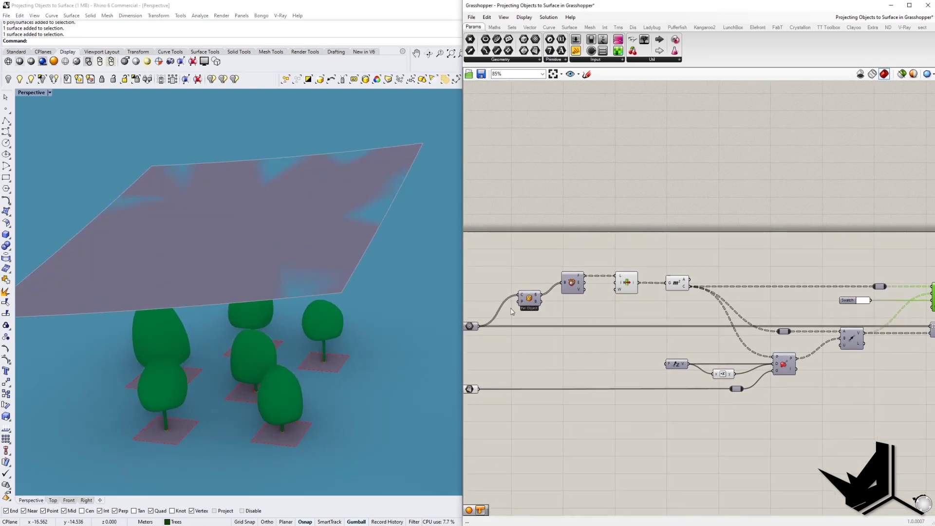
right_click_drag(334, 271, 326, 240)
right_click_drag(691, 312, 635, 311)
scroll(776, 344, "up", 2)
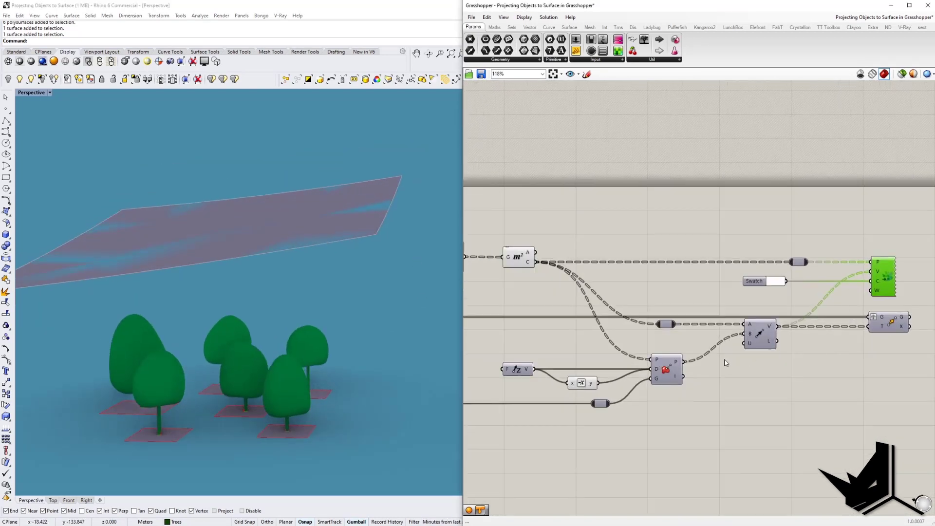
right_click_drag(789, 378, 714, 390)
left_click(816, 339)
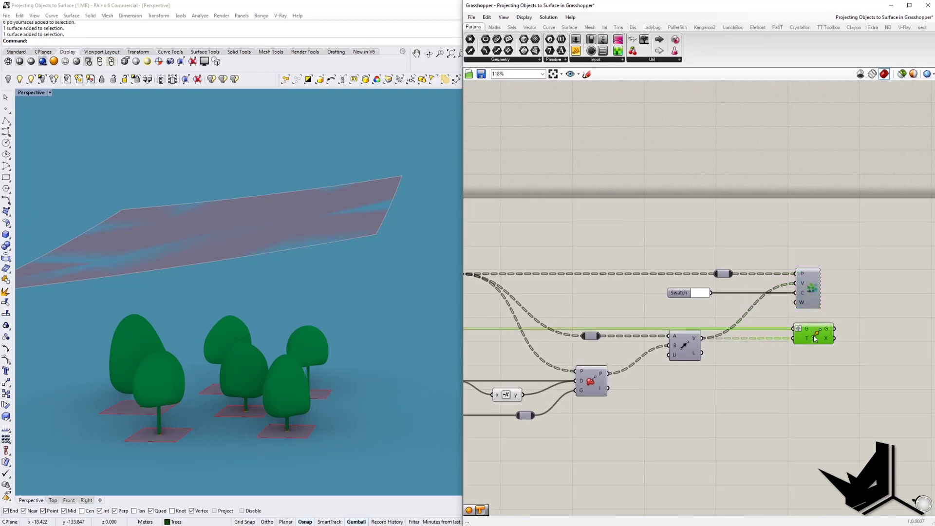
right_click_drag(711, 355, 810, 368)
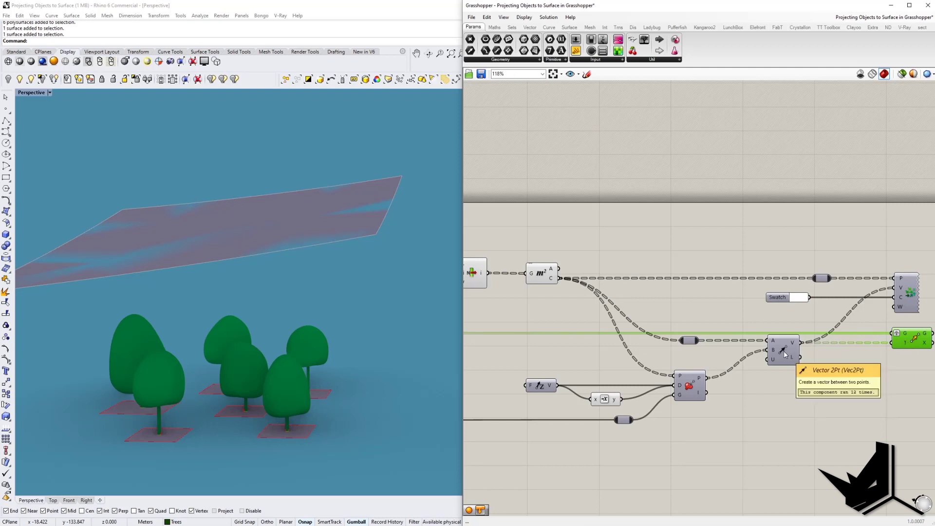
right_click_drag(671, 311, 752, 312)
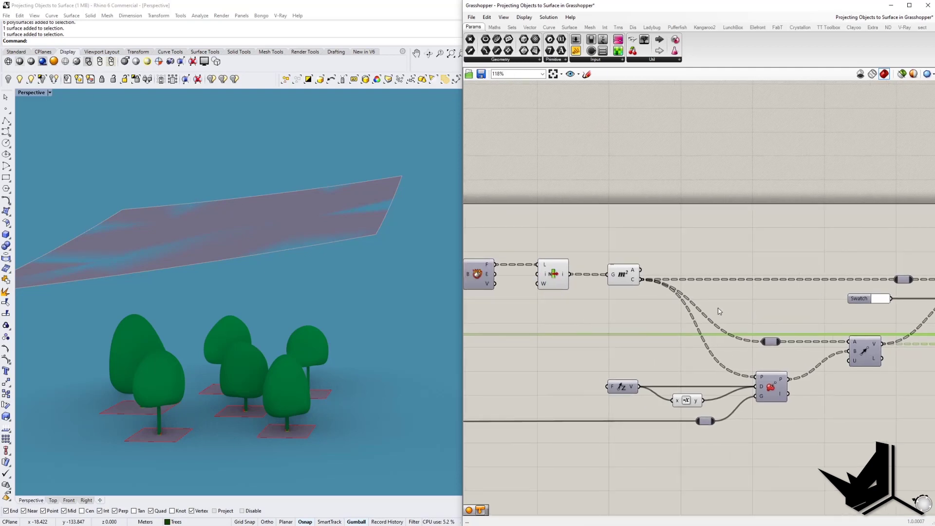
right_click_drag(317, 373, 280, 434)
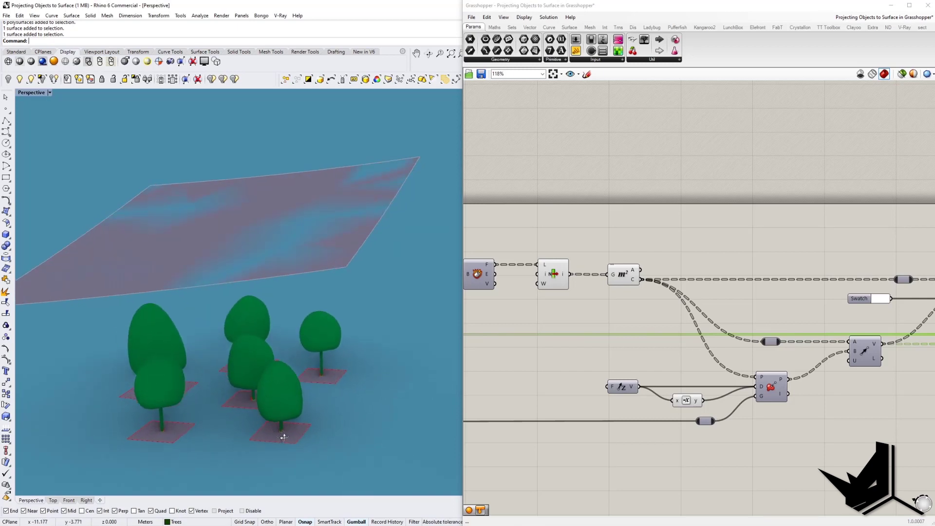
scroll(280, 434, "up", 5)
scroll(282, 432, "down", 3)
scroll(282, 431, "down", 3)
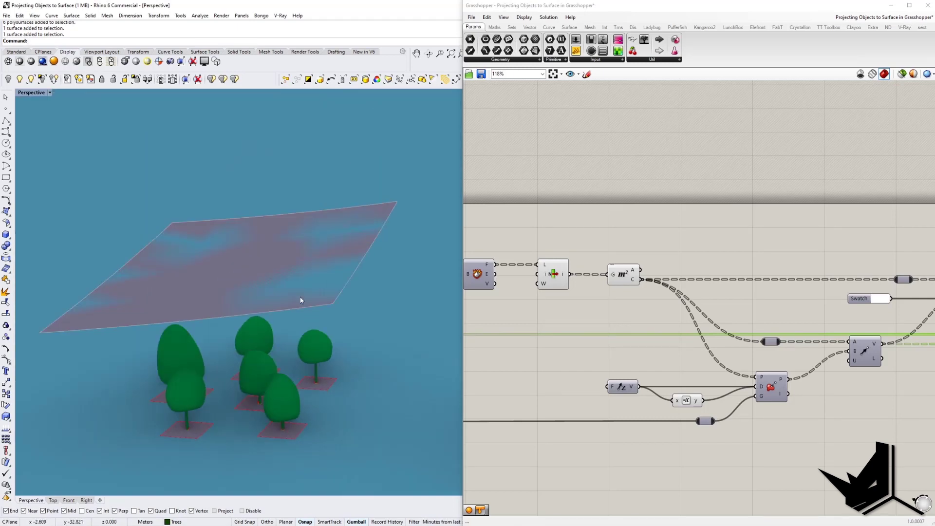
Turn on the preview of the Project component and view its points on the surface above the trees.
right_click_drag(656, 361, 655, 340)
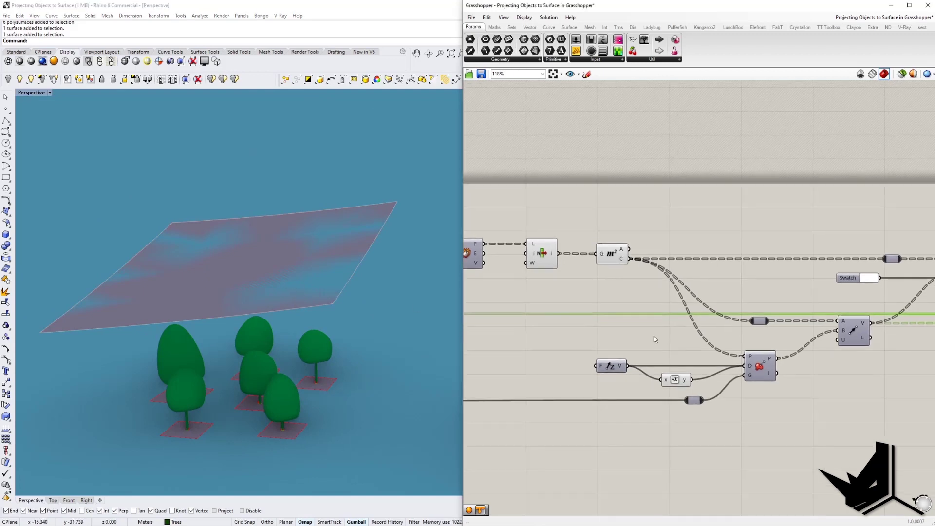
right_click(762, 372)
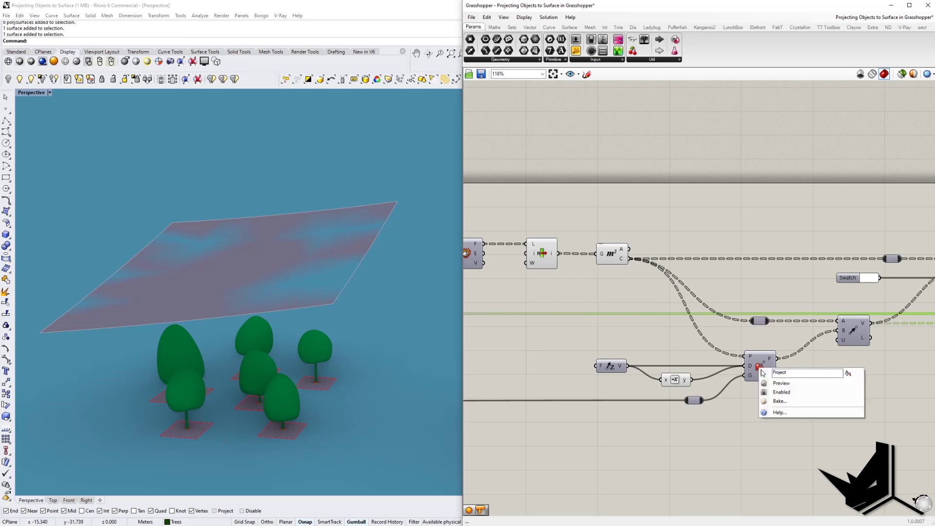
left_click(781, 383)
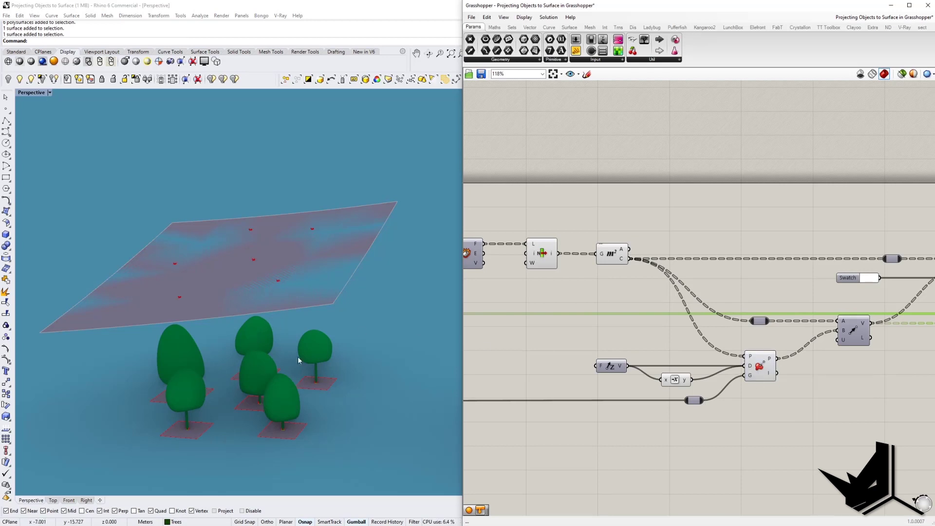
right_click_drag(263, 341, 304, 425)
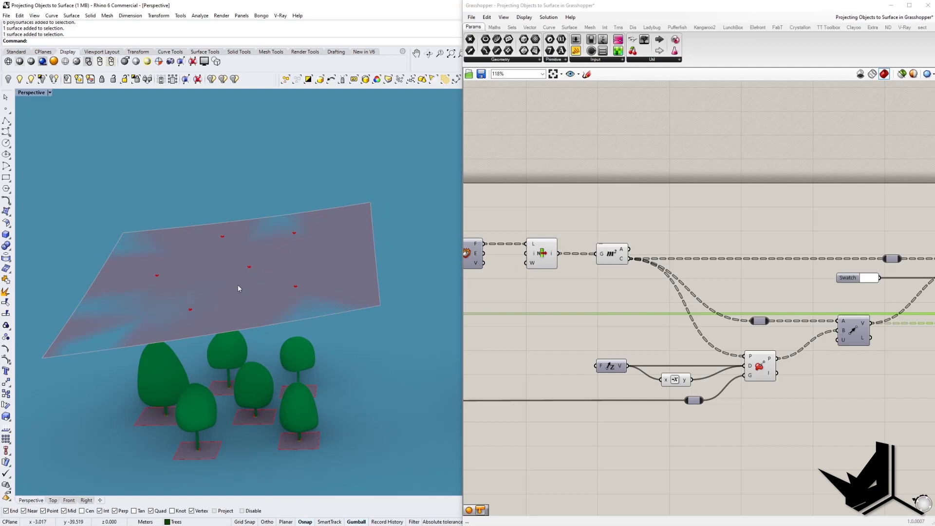
right_click_drag(237, 288, 270, 344)
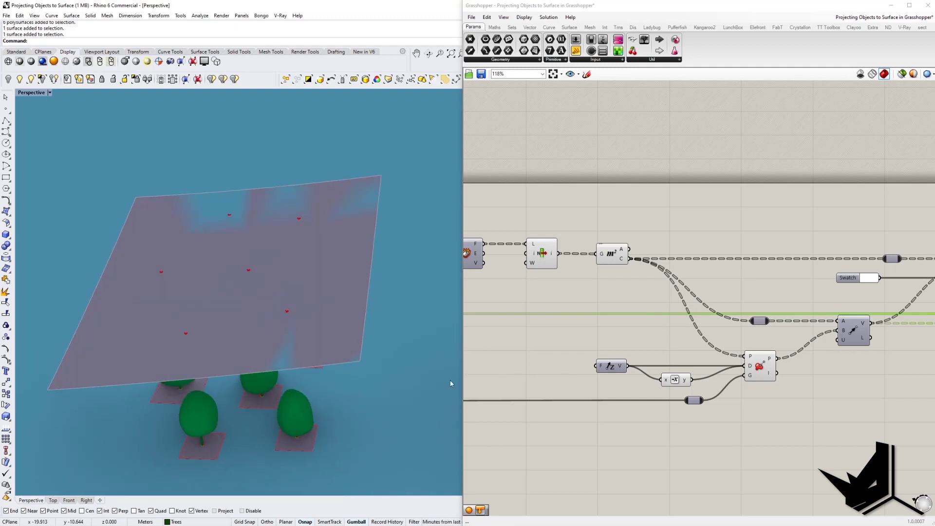
Move the frontmost tree a short distance across the ground to test how its projected point follows.
right_click_drag(259, 393, 288, 344, "shift")
left_click(231, 358)
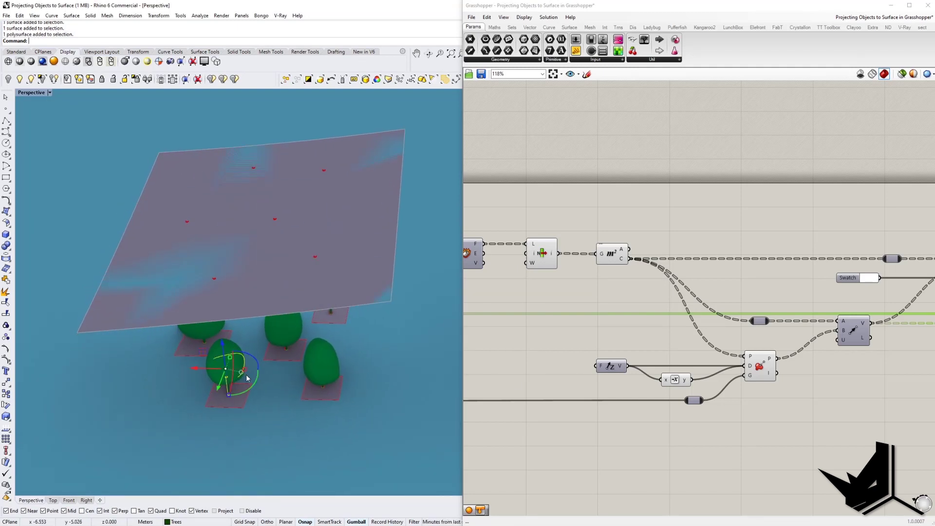
right_click_drag(215, 362, 205, 393)
left_click_drag(206, 393, 192, 407)
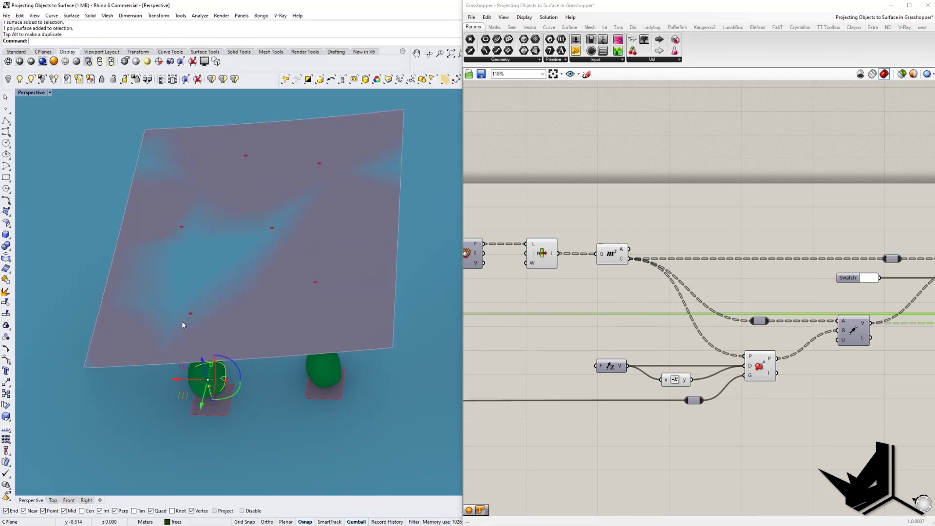
right_click_drag(182, 321, 302, 341)
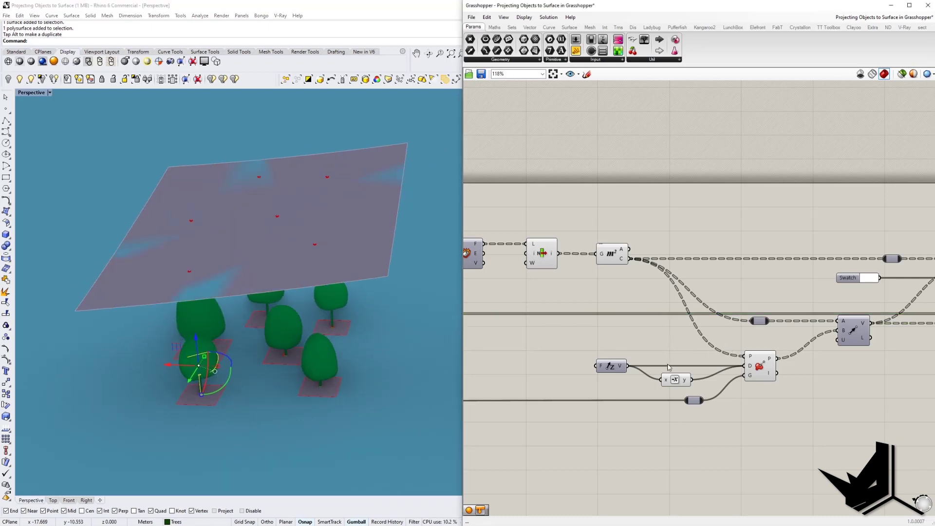
Examine the Project component's point, direction and geometry inputs, tracing them back to the Unit Z vectors and the surface parameter.
right_click_drag(667, 349, 620, 351)
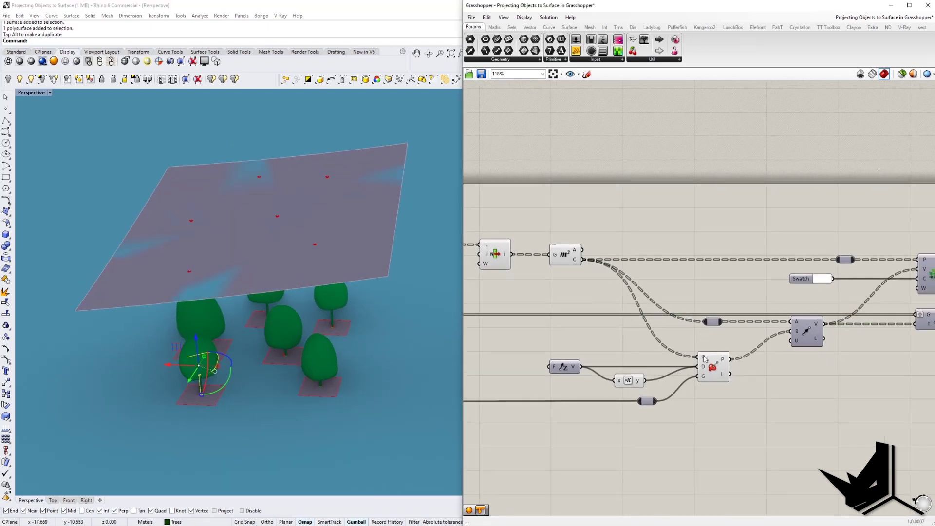
mouse_move(706, 368)
right_click_drag(195, 275, 243, 307)
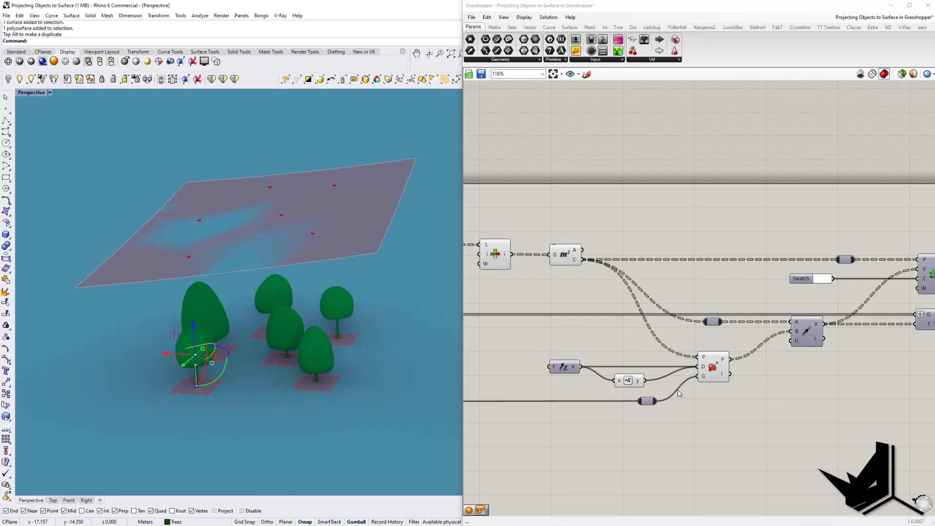
right_click_drag(680, 393, 669, 394)
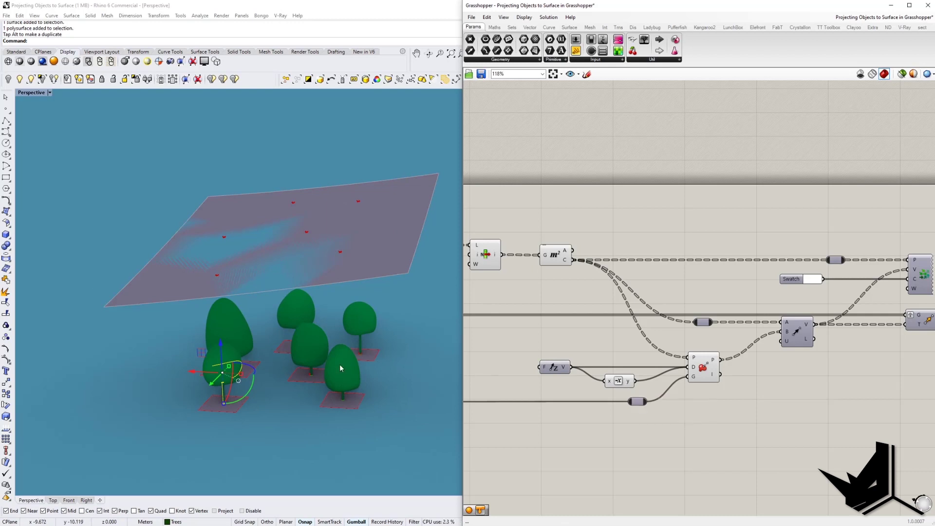
right_click_drag(341, 372, 243, 338)
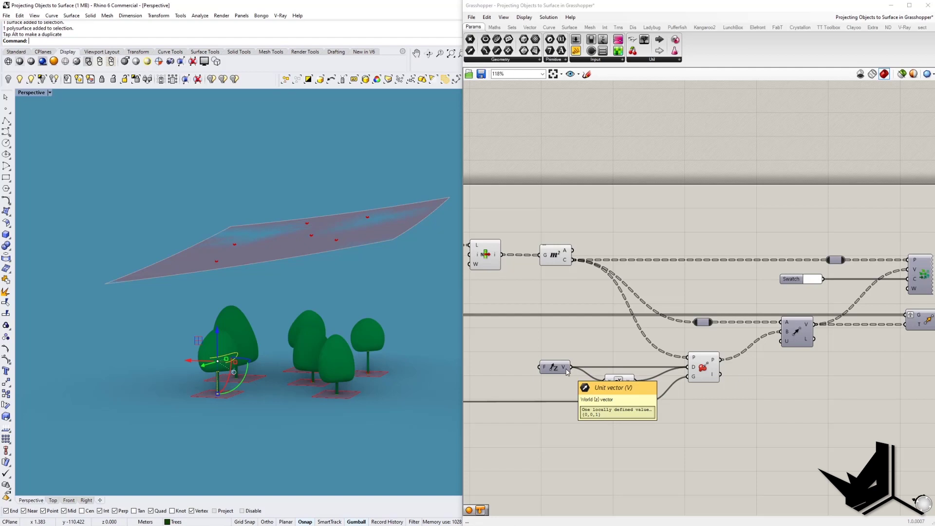
mouse_move(715, 390)
right_mouse_down()
mouse_move(679, 393)
mouse_move(671, 378)
mouse_move(727, 382)
right_mouse_up()
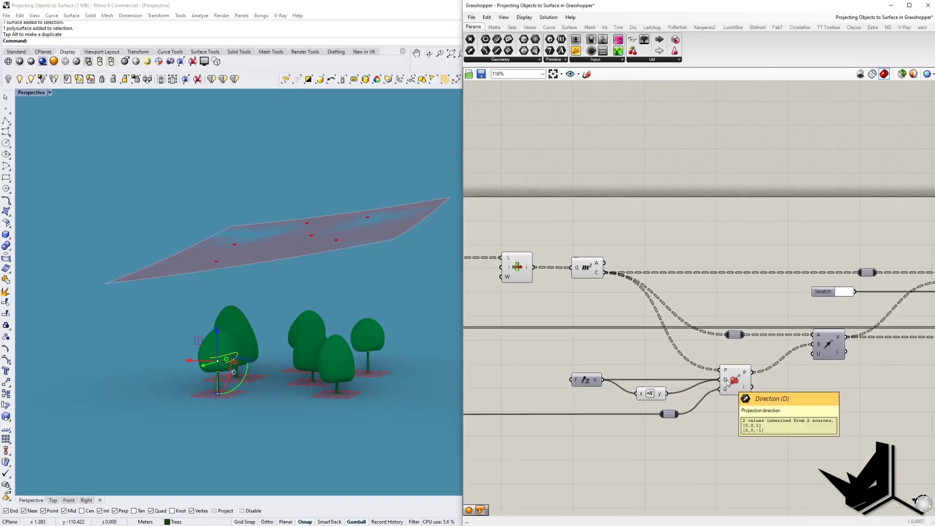
scroll(727, 382, "down", 3)
scroll(519, 409, "up", 2)
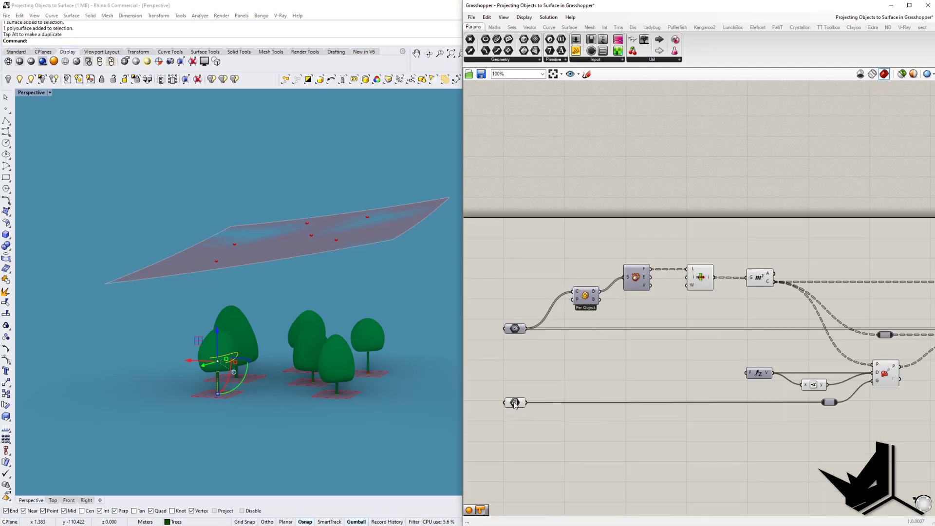
left_click(515, 402)
right_click_drag(838, 412, 756, 432)
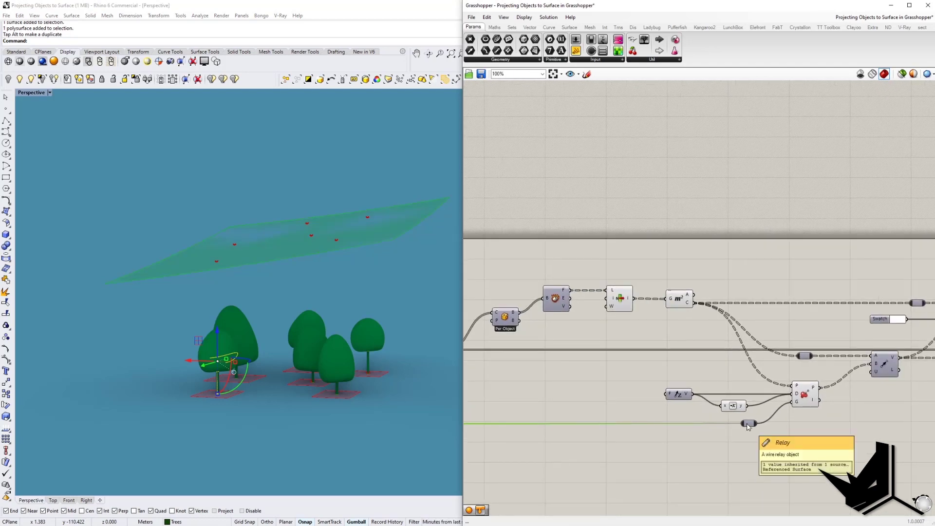
right_click_drag(640, 417, 655, 413)
Delete the relay on the wire between the surface parameter and the Project component.
left_click(768, 421)
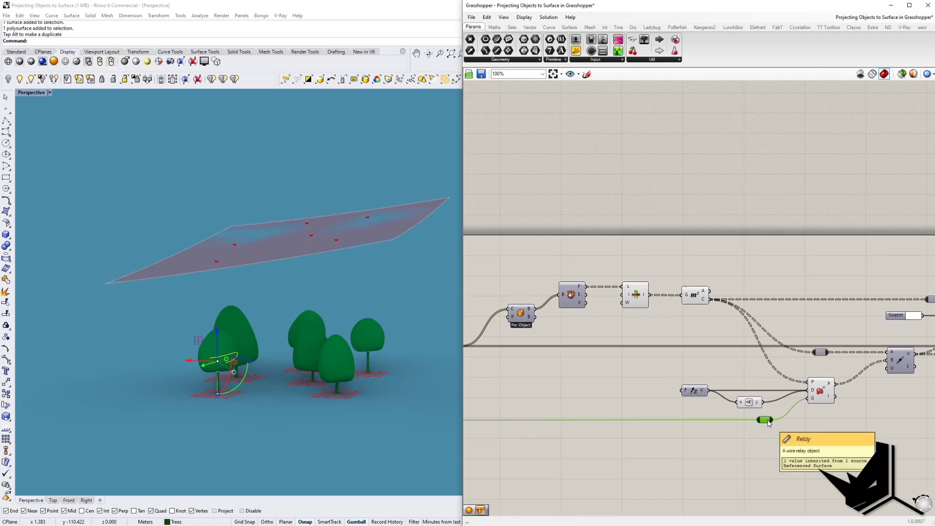
scroll(742, 439, "down", 1)
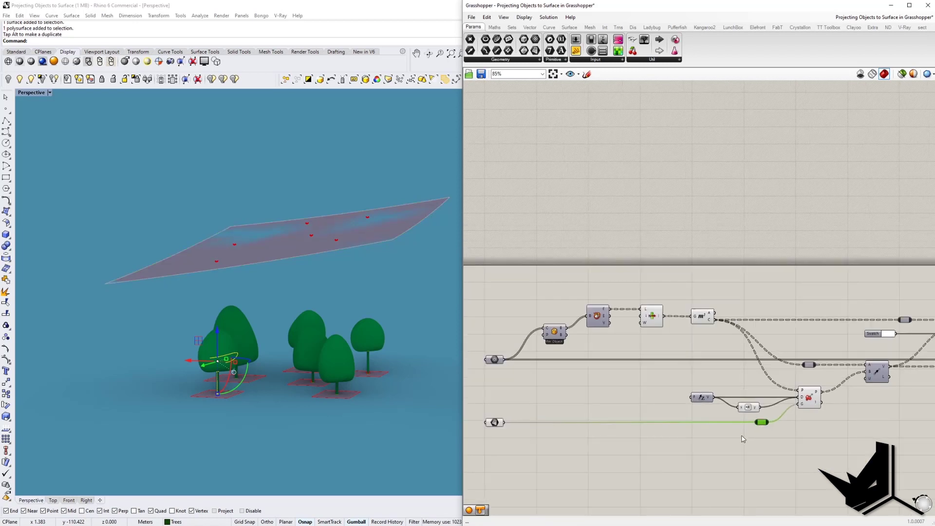
key("Delete")
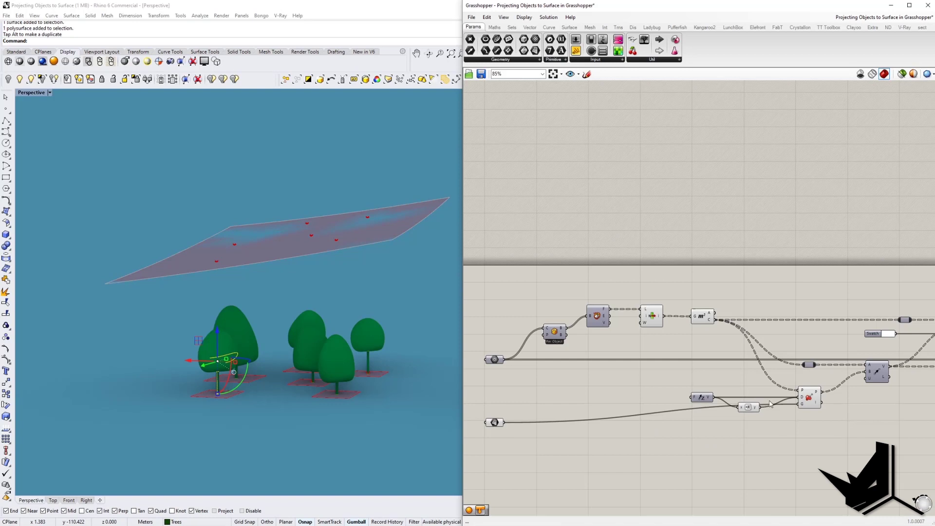
Shift the surface parameter lower on the canvas and insert a relay on its wire, placed just before the Project component.
left_click_drag(493, 425, 491, 437)
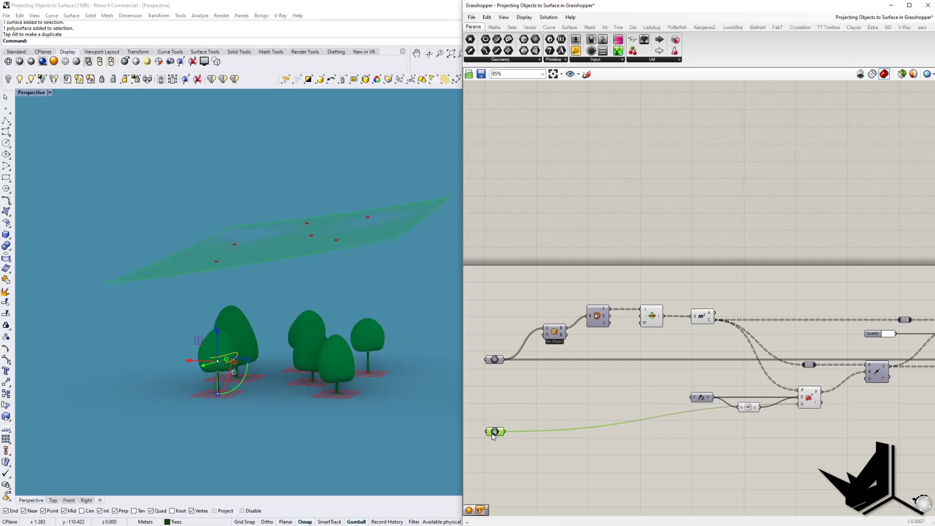
double_click(612, 428)
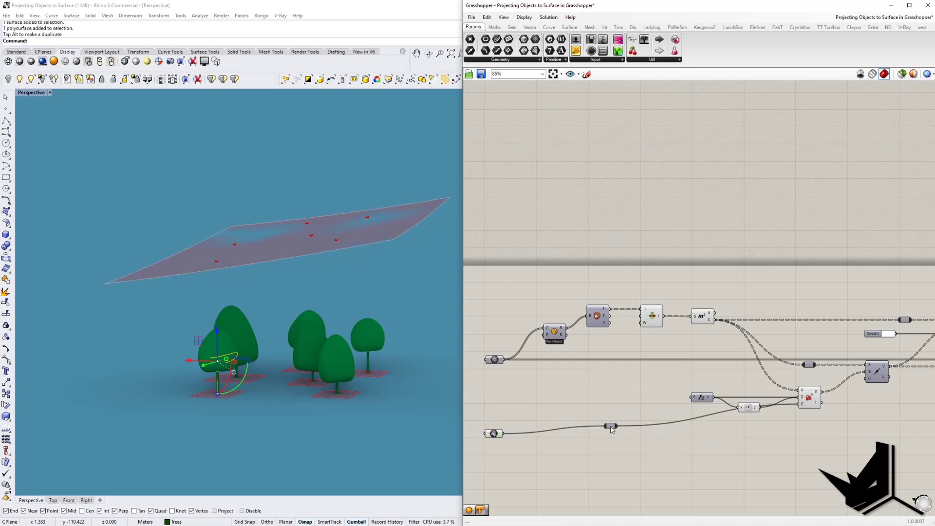
left_click_drag(612, 429, 746, 434)
left_click(792, 446)
Turn on the preview of the Vector 2Pt component.
right_click_drag(804, 446, 666, 466)
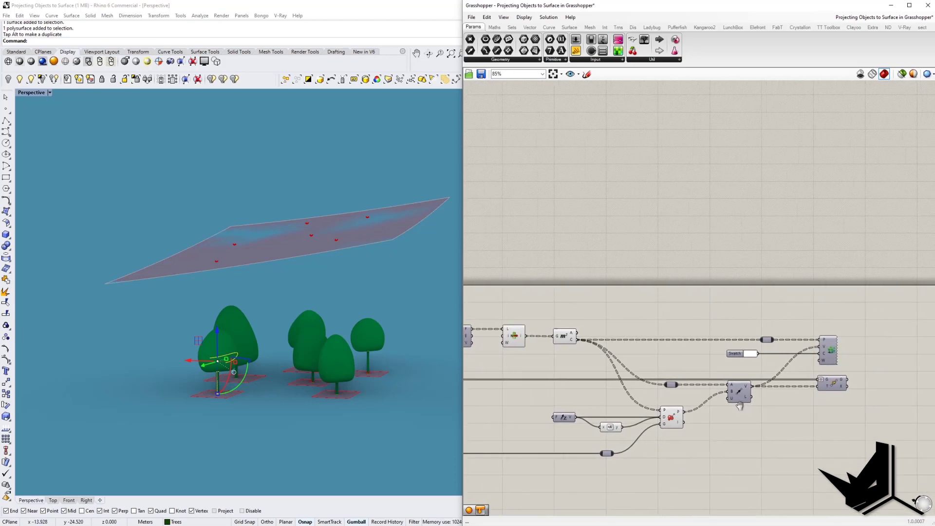
scroll(739, 406, "up", 3)
right_click_drag(349, 267, 357, 274)
right_click_drag(765, 390, 699, 386)
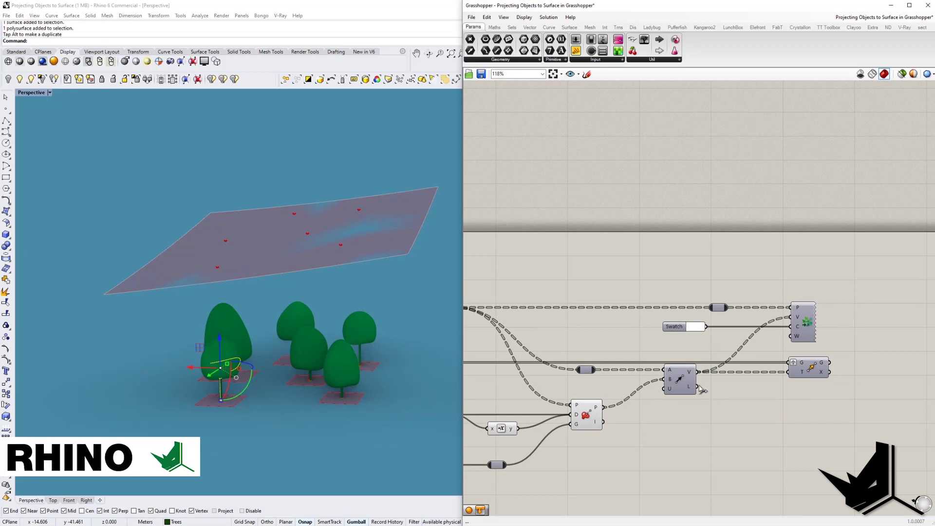
left_click(681, 383)
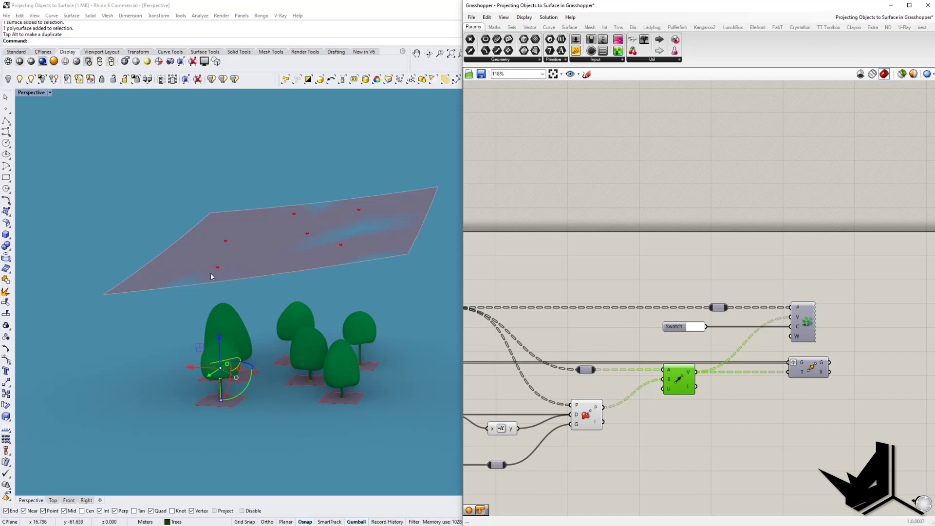
right_click(677, 381)
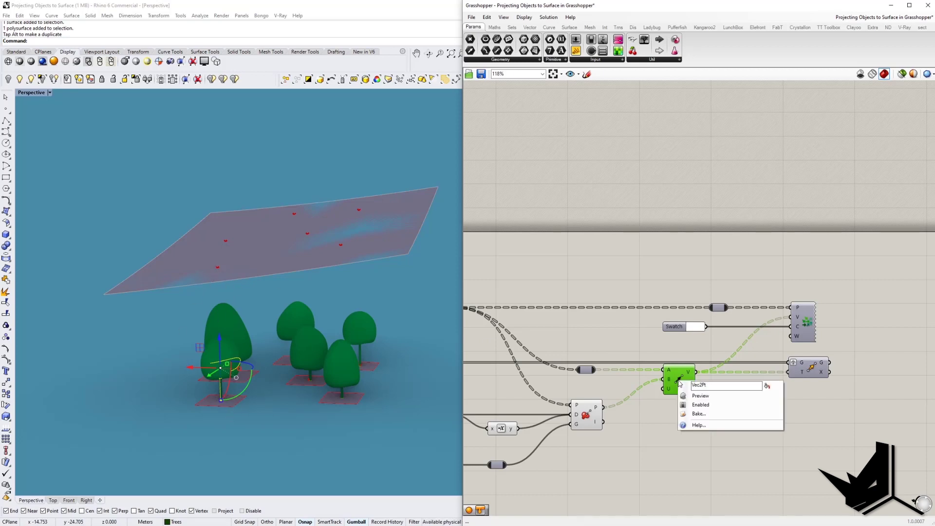
left_click(700, 395)
left_click(699, 398)
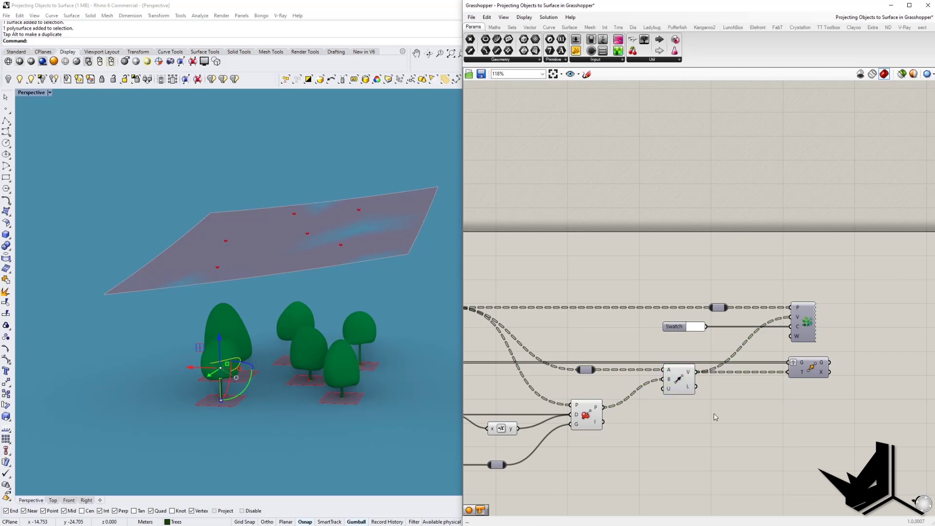
Add a Line component with A and B point inputs and place it below the Move component.
double_click(715, 414)
type("line")
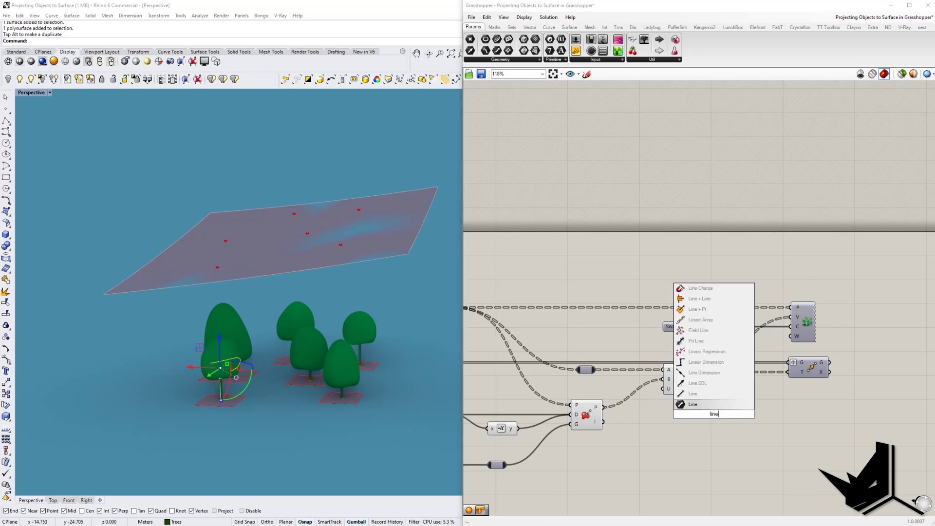
key("Up")
key("Return")
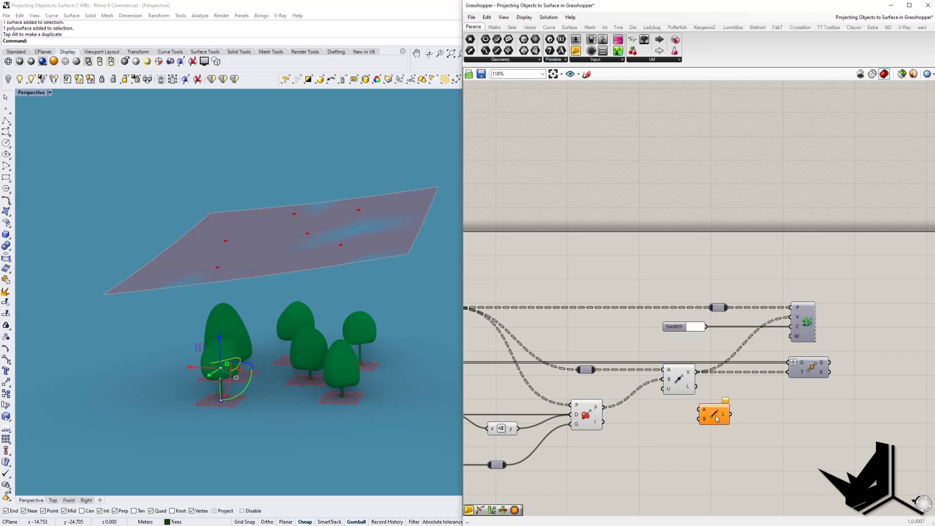
left_click_drag(717, 419, 740, 432)
right_click_drag(670, 416, 744, 382)
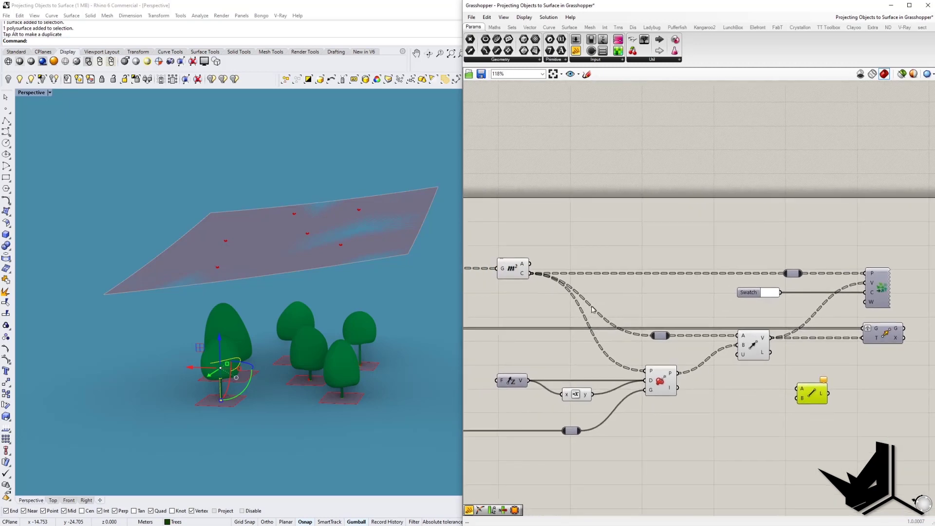
Connect the area centroids to the Line component's A input and the projected points to its B input, checking the resulting lines.
left_click_drag(531, 273, 799, 388)
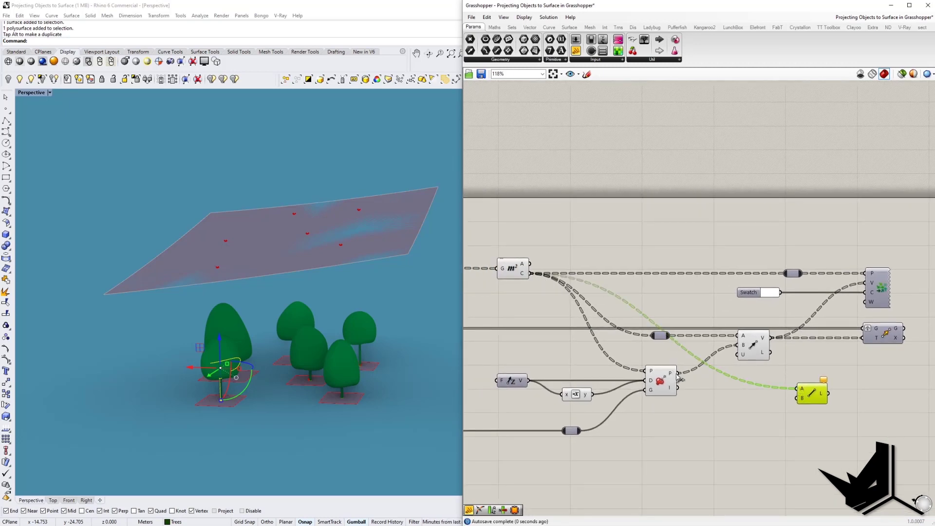
left_click_drag(680, 379, 800, 398)
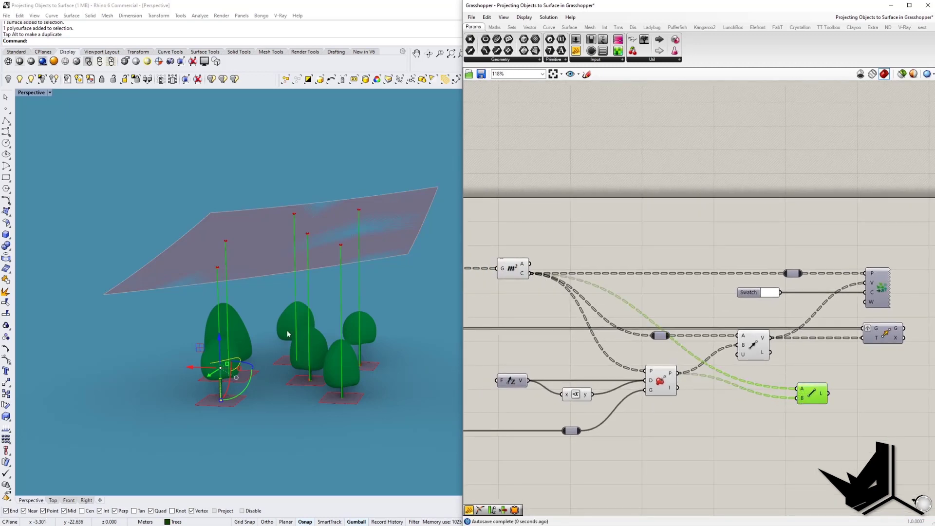
right_click_drag(287, 331, 336, 211)
scroll(350, 290, "up", 4)
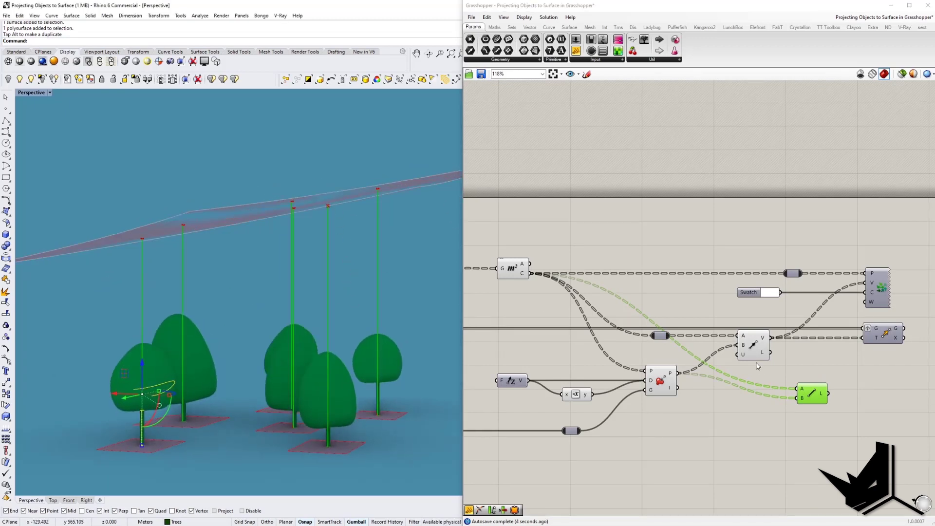
Turn on the preview of the Vector Display component and delete the Line component.
right_click(881, 289)
left_click(895, 301)
right_click_drag(332, 290, 307, 295)
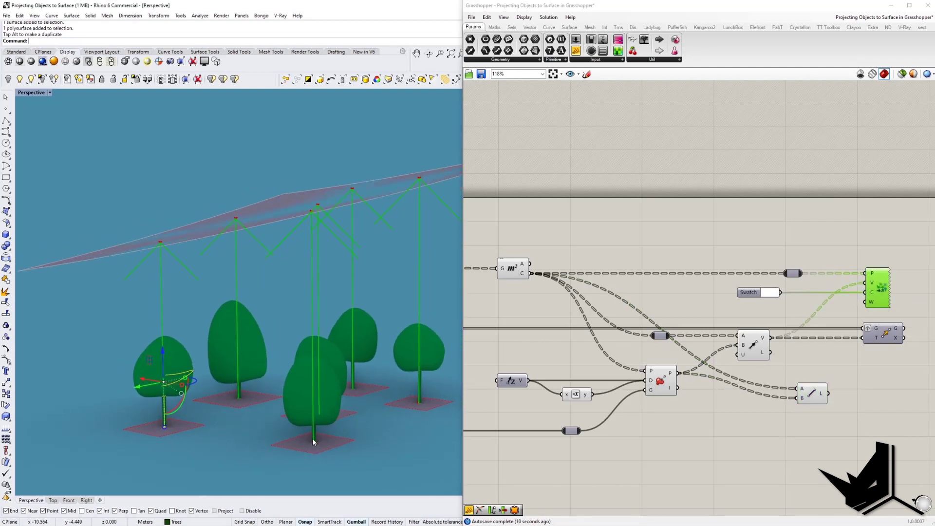
right_click_drag(313, 442, 312, 449)
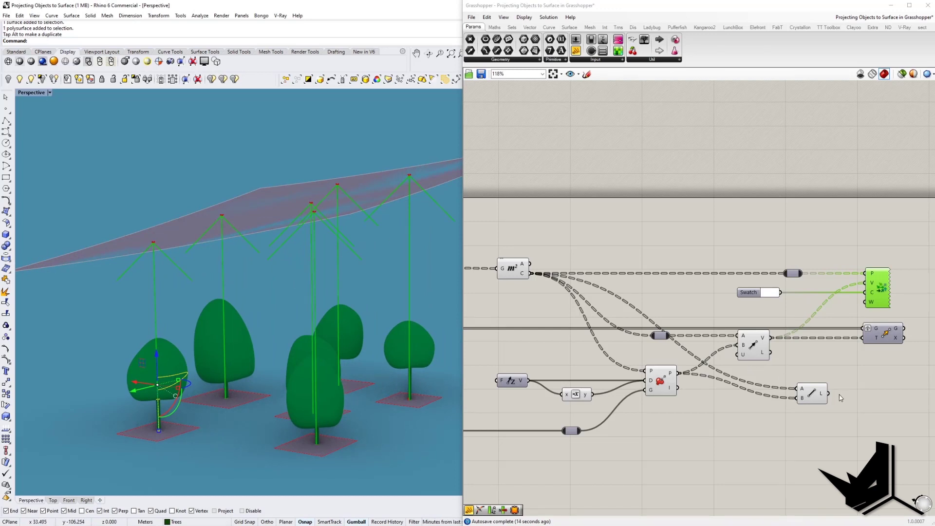
left_click(811, 396)
key("Delete")
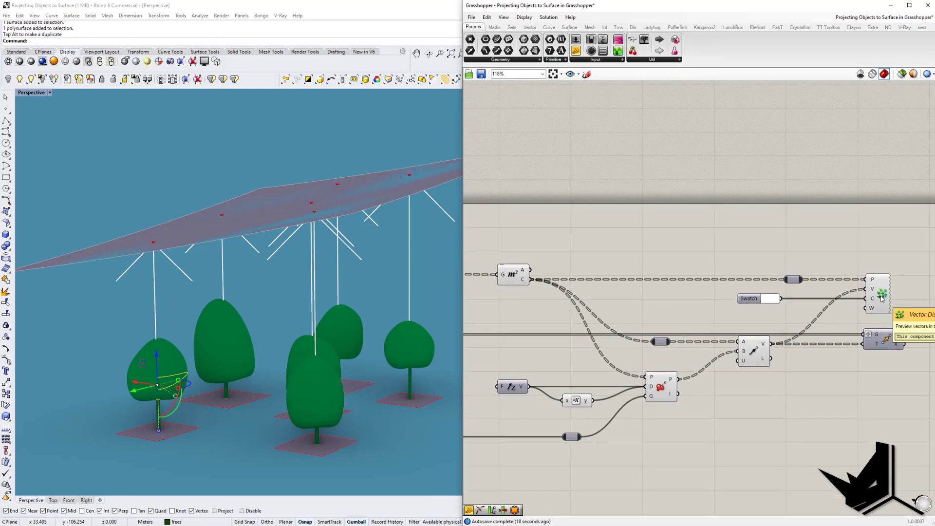
Change the colour swatch feeding the Vector Display component to a muted olive green.
right_click_drag(882, 300, 794, 276)
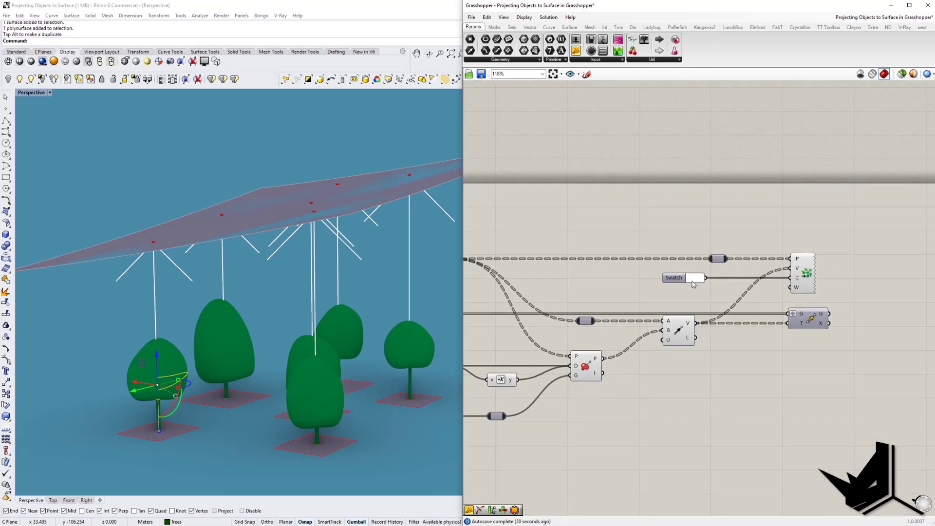
left_click(693, 284)
mouse_move(741, 312)
left_mouse_down()
mouse_move(723, 313)
mouse_move(741, 323)
left_mouse_up()
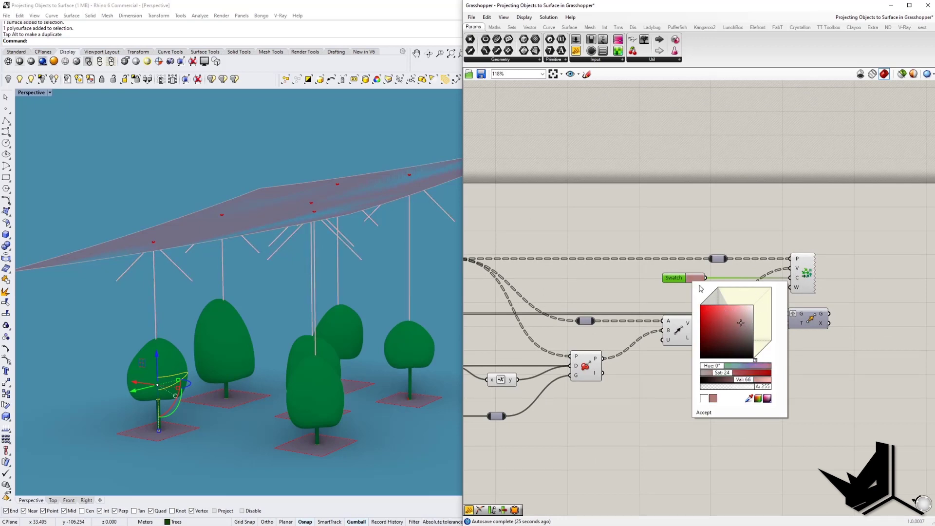
left_click_drag(721, 369, 731, 369)
right_click_drag(358, 289, 288, 271)
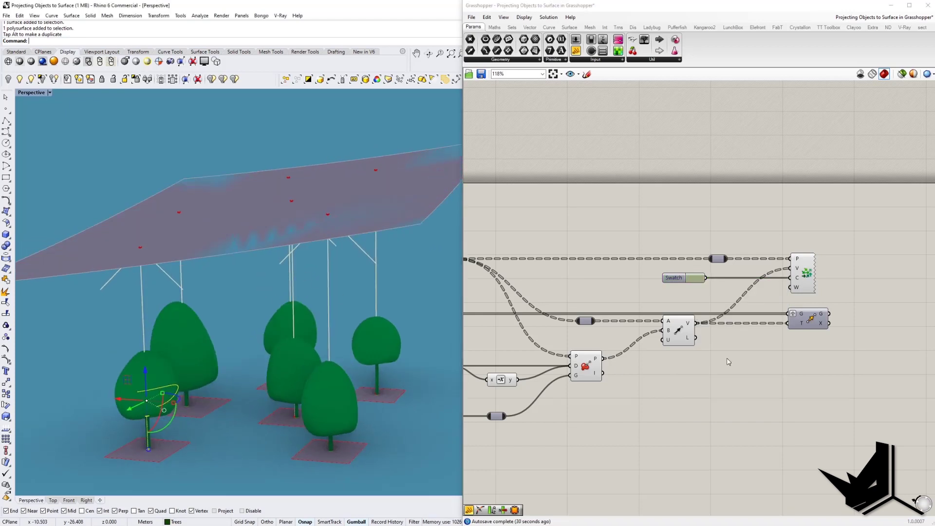
Turn on the preview of the Move component to show the projected trees on the surface.
right_click_drag(727, 359, 658, 362)
left_click(744, 325)
right_click(744, 325)
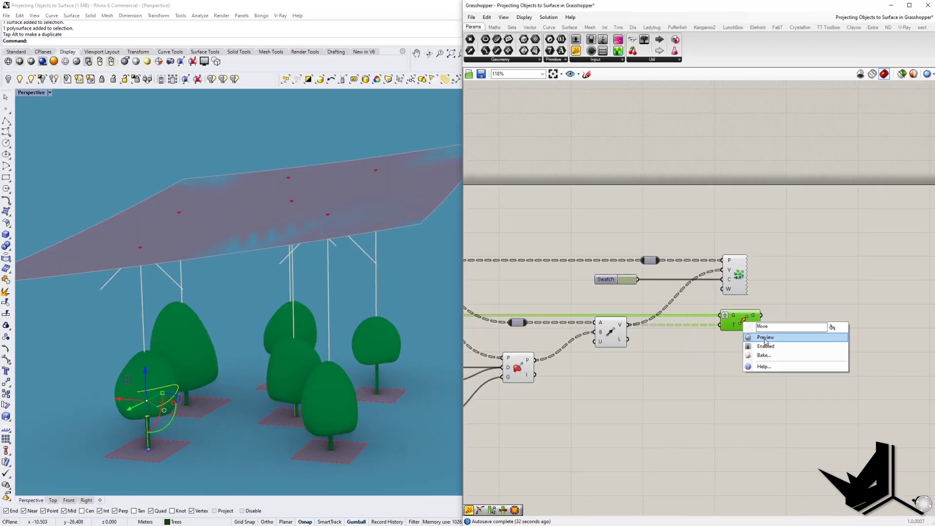
left_click(761, 336)
right_click_drag(247, 264, 294, 259)
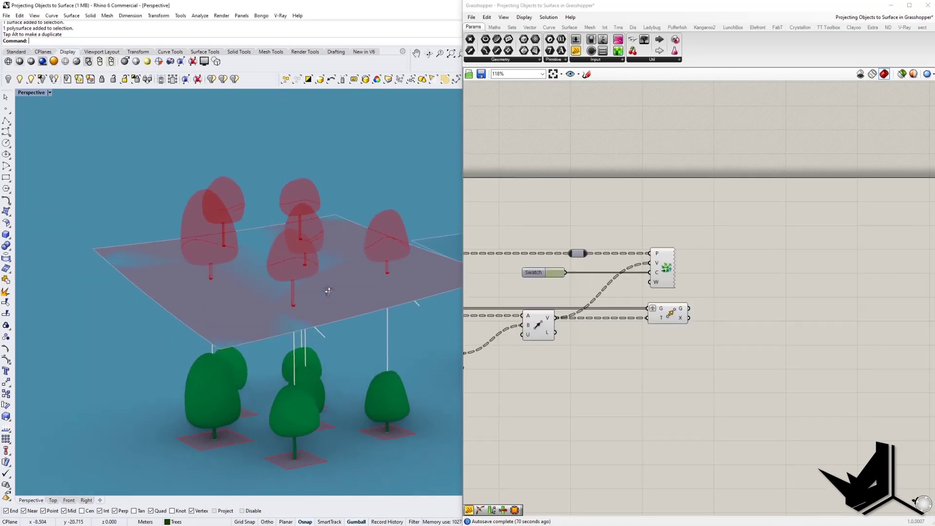
right_click_drag(321, 291, 291, 302)
Delete the separate reference copy of the surface and trees standing beside the working model.
scroll(290, 300, "down", 5)
right_click_drag(422, 307, 241, 337, "shift")
left_click_drag(263, 215, 440, 419)
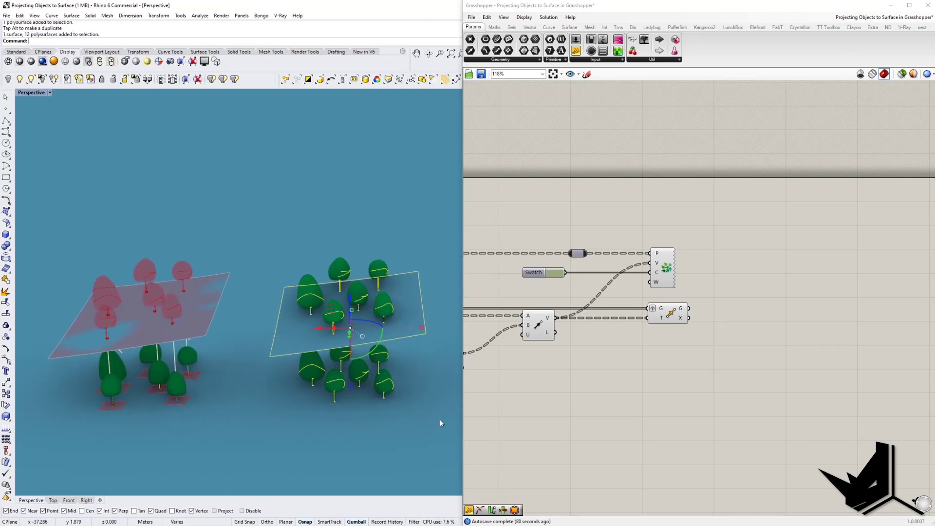
key("Delete")
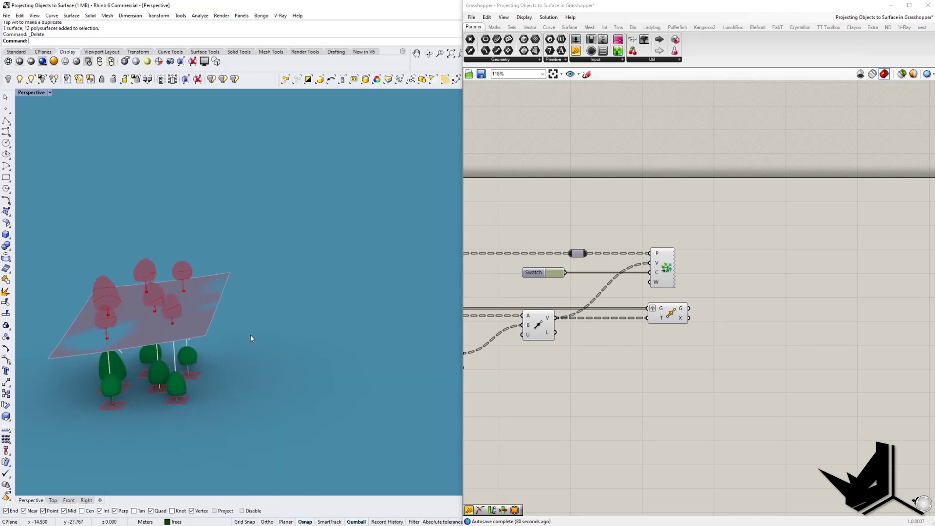
right_click_drag(250, 334, 373, 308, "shift")
right_click_drag(307, 305, 363, 307)
scroll(293, 300, "up", 5)
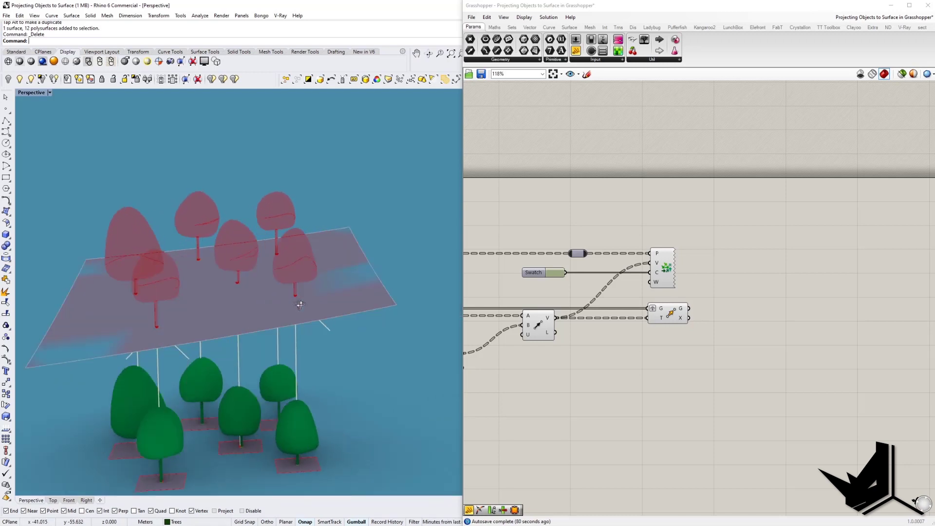
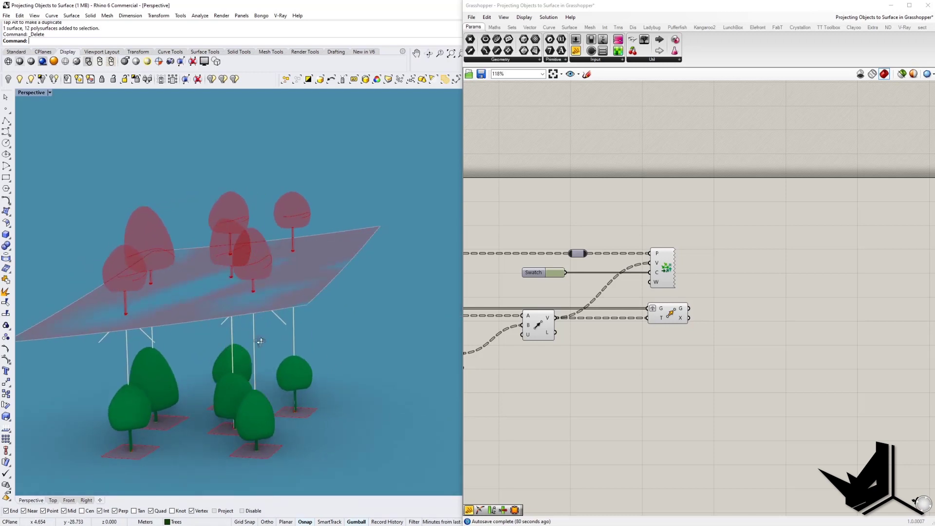
Raise two of the ground trees vertically, one after the other, to a position above the surface.
left_click(210, 390)
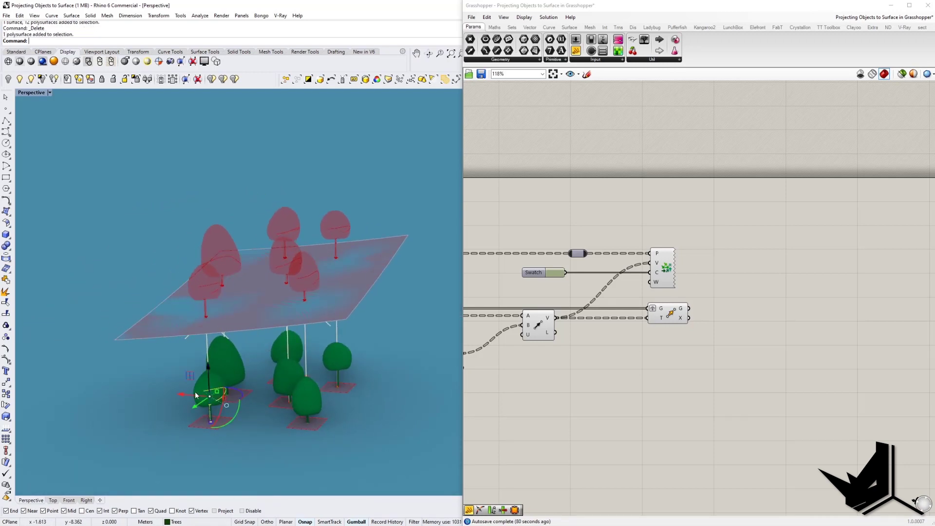
left_click_drag(208, 362, 210, 152)
right_click_drag(268, 269, 279, 314)
left_click(361, 344)
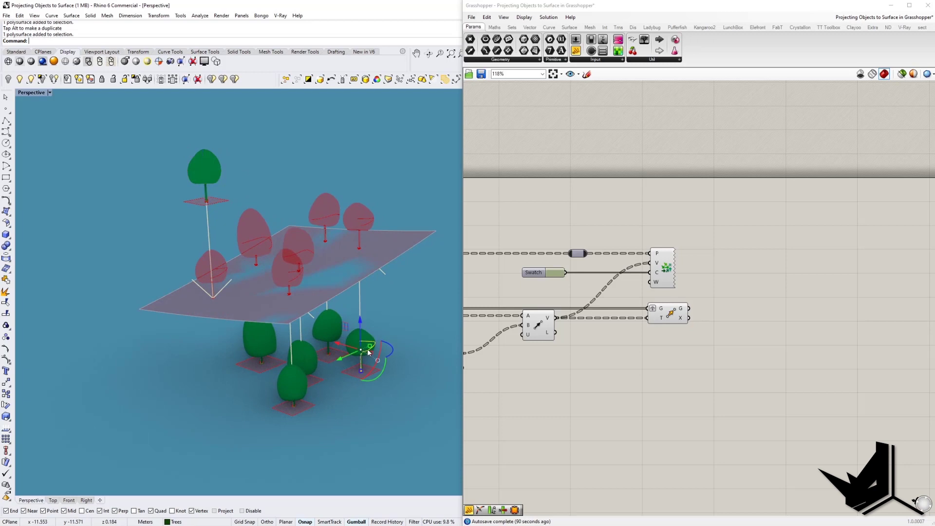
left_click_drag(363, 316, 369, 116)
right_click_drag(355, 293, 325, 312)
Disconnect the Negative component's output from the direction input of the Project component and inspect the raised trees.
right_click_drag(558, 345, 679, 345)
scroll(583, 391, "up", 1)
left_click_drag(580, 387, 661, 367)
right_click_drag(321, 263, 201, 150)
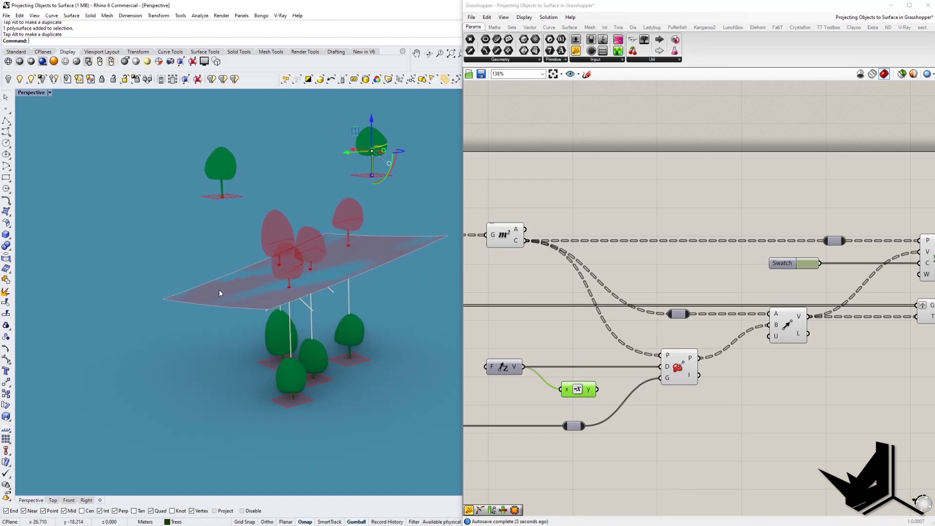
left_click(215, 167)
key("Escape")
right_click_drag(288, 257, 300, 242)
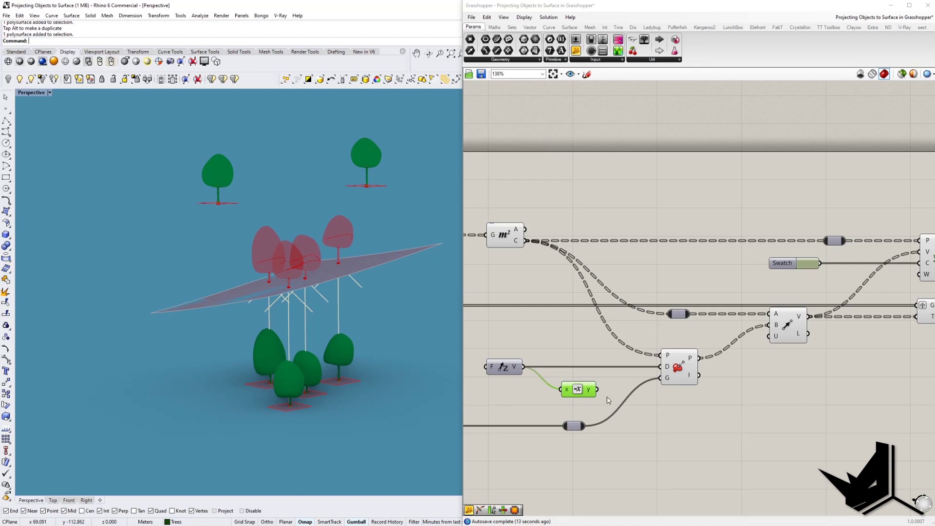
Add the Negative component's output back to the Project component's direction input alongside the Unit Z vector.
left_click_drag(599, 389, 662, 367)
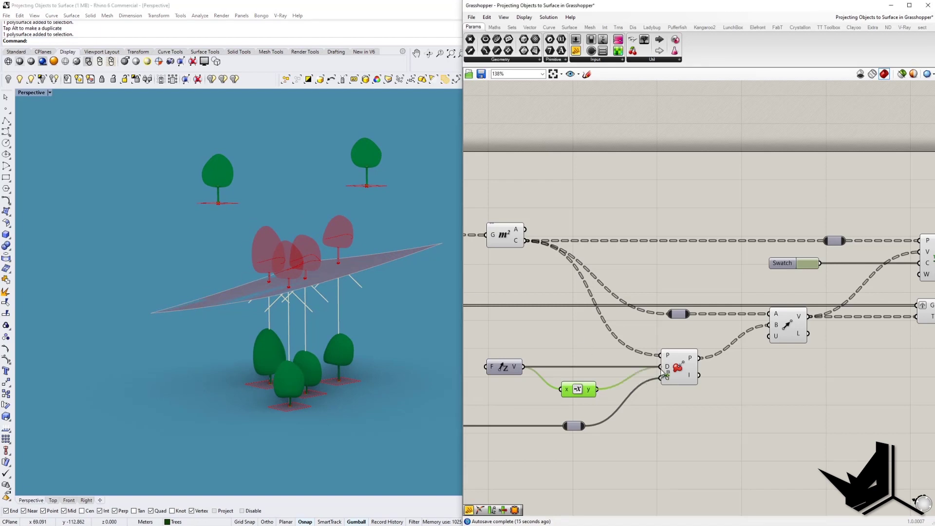
right_click_drag(312, 222, 362, 237)
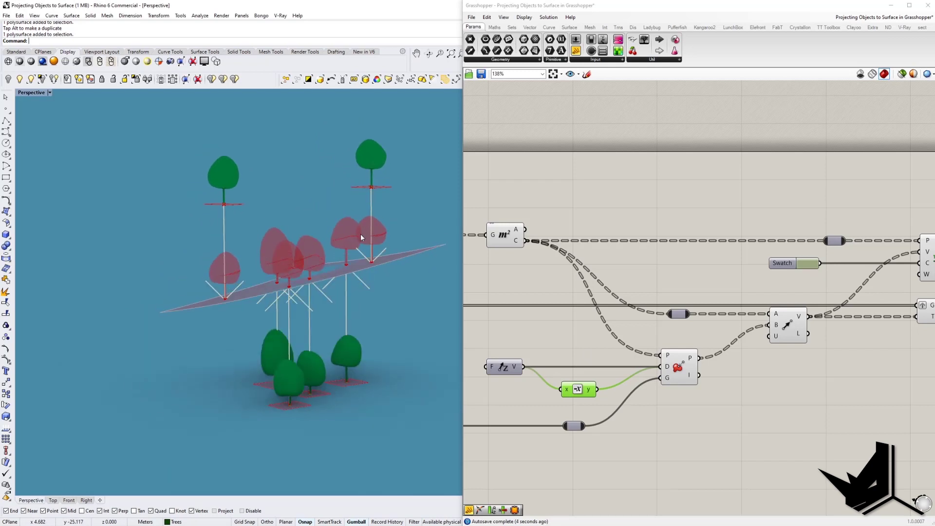
right_click_drag(352, 279, 365, 207)
Shift one of the raised trees and one of the trees below the surface to new positions.
left_click(363, 145)
right_click_drag(364, 146, 366, 213)
left_click_drag(323, 191, 322, 229)
right_click_drag(303, 353, 355, 441)
left_click(293, 383)
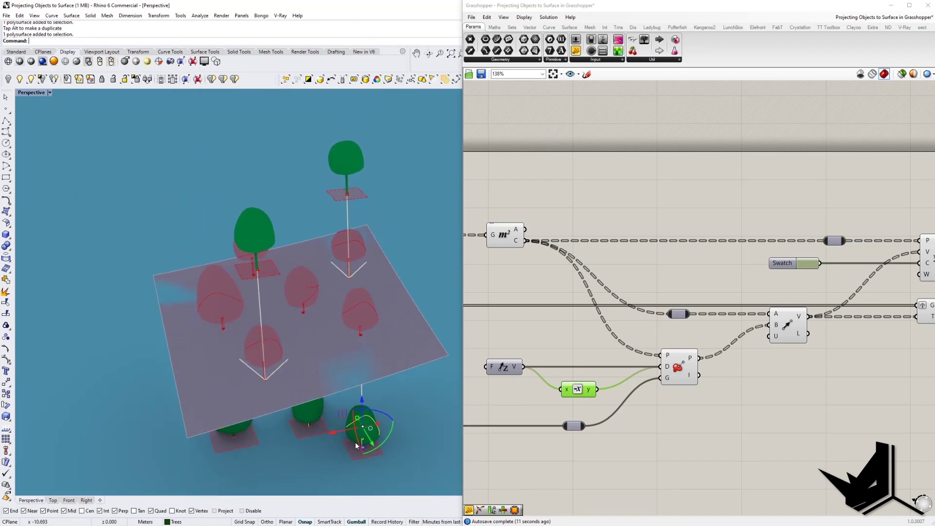
left_click_drag(371, 442, 365, 431)
right_click_drag(364, 449, 411, 258)
Select both raised trees and lower them together to below the surface.
left_click(388, 262)
left_click(412, 259)
right_click_drag(282, 250, 253, 241)
left_click(225, 124)
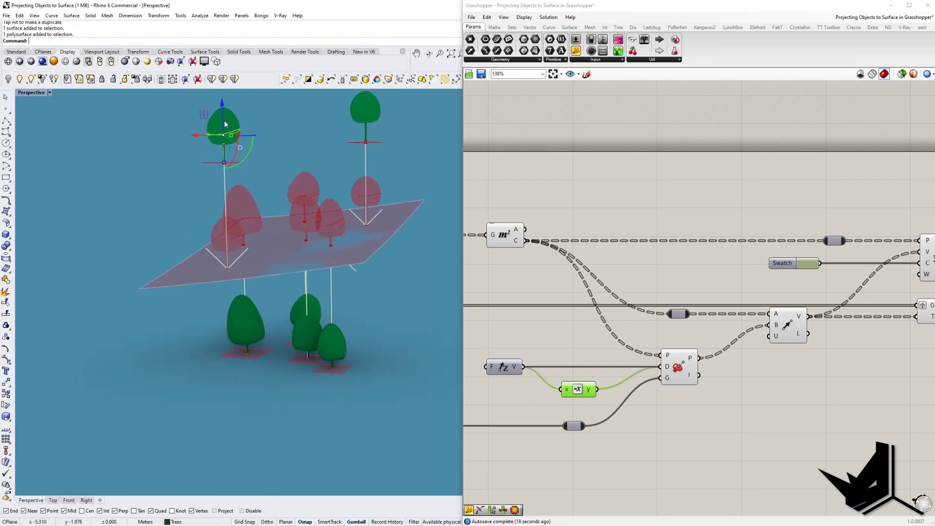
left_click(363, 113)
left_click(223, 126, "shift")
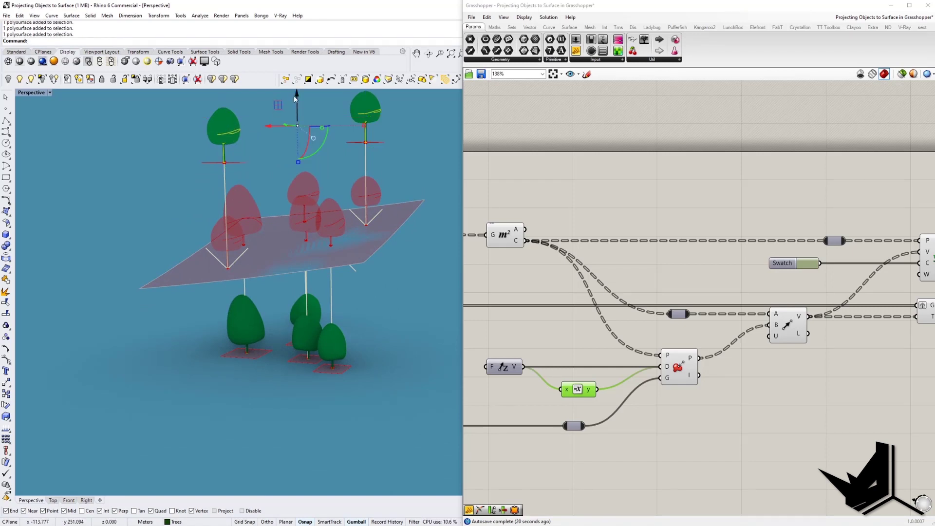
left_click_drag(298, 110, 303, 297)
right_click_drag(381, 335, 404, 382)
Bake the Move component's geometry with colour set by layer and grouping enabled.
right_click_drag(719, 295, 556, 305)
right_click_drag(747, 371, 721, 363)
left_click(763, 312)
right_click(756, 316)
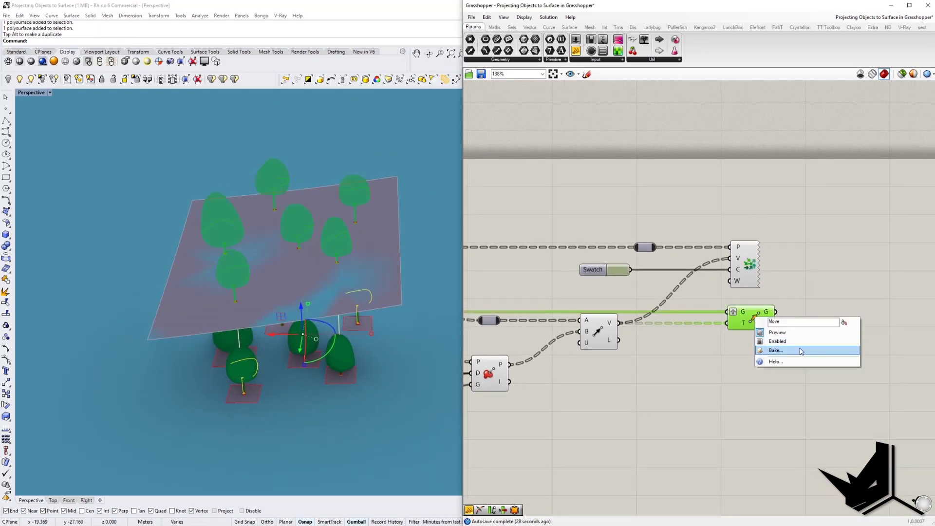
left_click(777, 350)
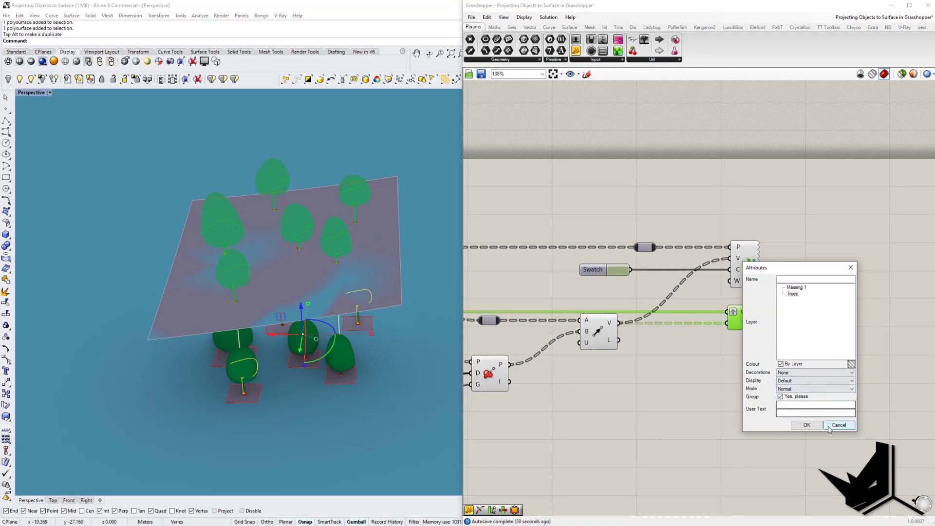
left_click(807, 424)
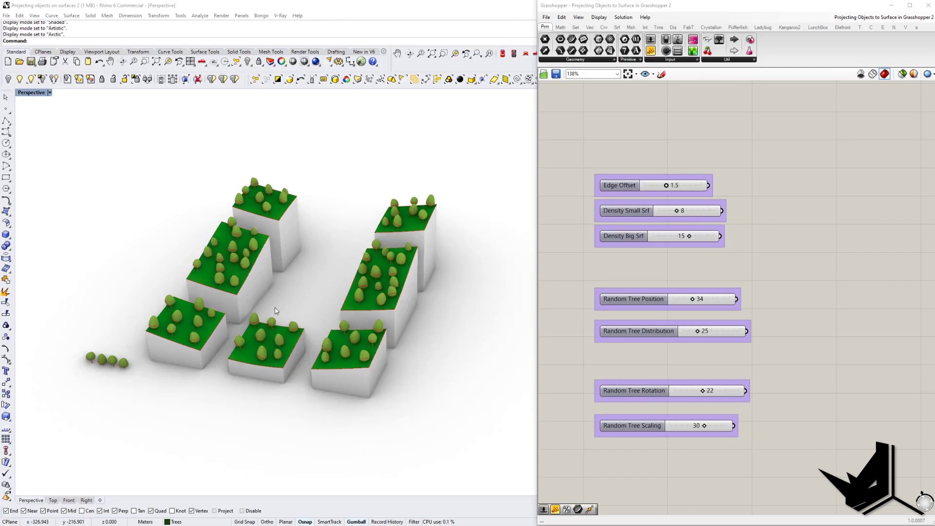
Examine the second model's trees scattered over the sloped building roofs and the row of source trees beside the buildings.
right_click_drag(267, 310, 291, 336)
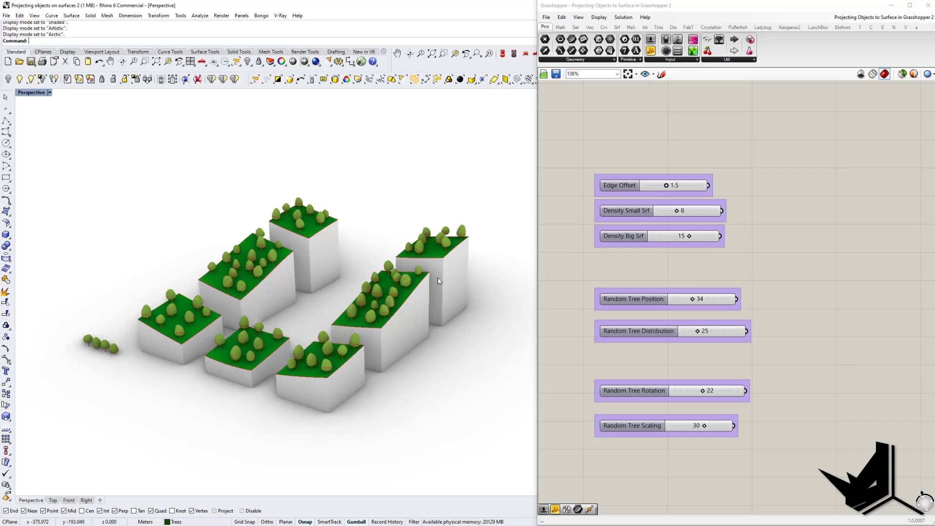
right_click_drag(266, 310, 275, 329)
scroll(103, 376, "up", 2)
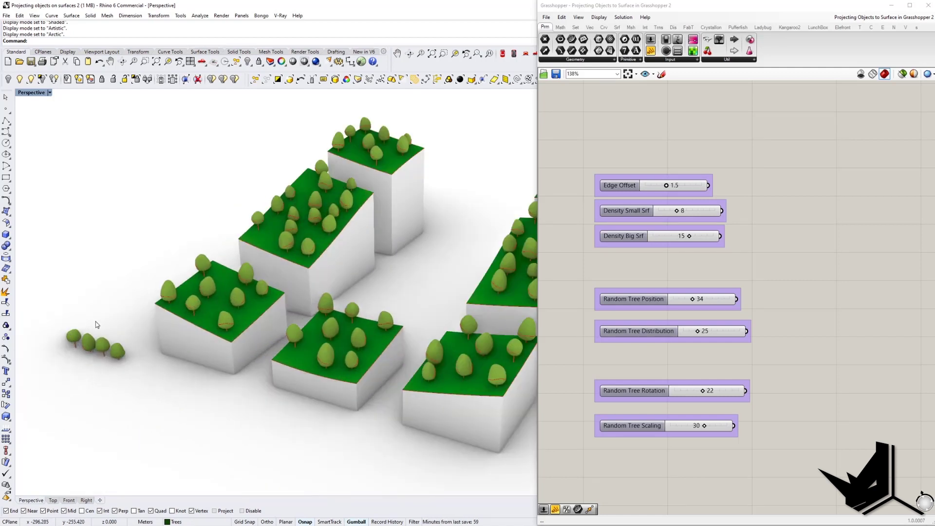
scroll(244, 336, "down", 4)
mouse_move(328, 334)
right_mouse_down("shift")
mouse_move(277, 349)
mouse_move(335, 346)
mouse_move(303, 293)
mouse_move(422, 277)
mouse_move(236, 365)
mouse_move(284, 332)
mouse_move(319, 330)
right_mouse_up("shift")
scroll(237, 365, "up", 3)
right_click_drag(387, 367, 458, 360)
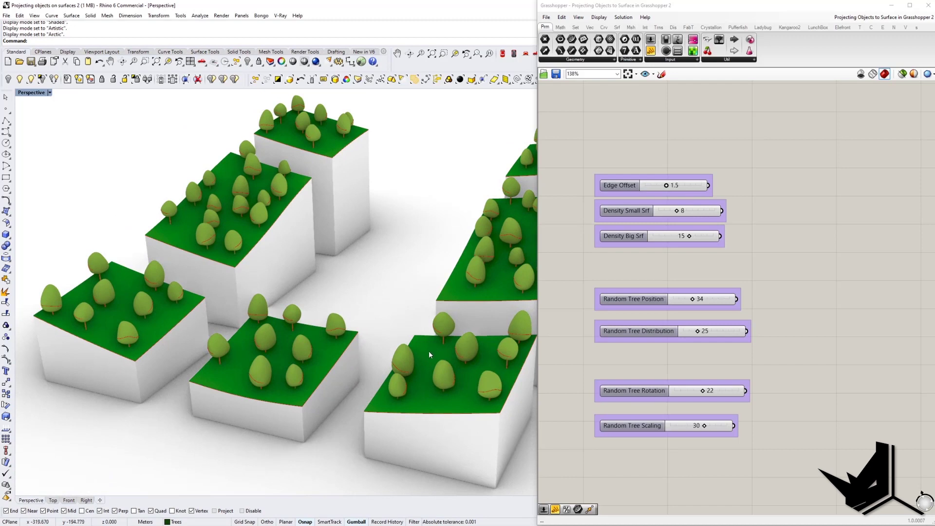
right_click_drag(319, 359, 139, 385)
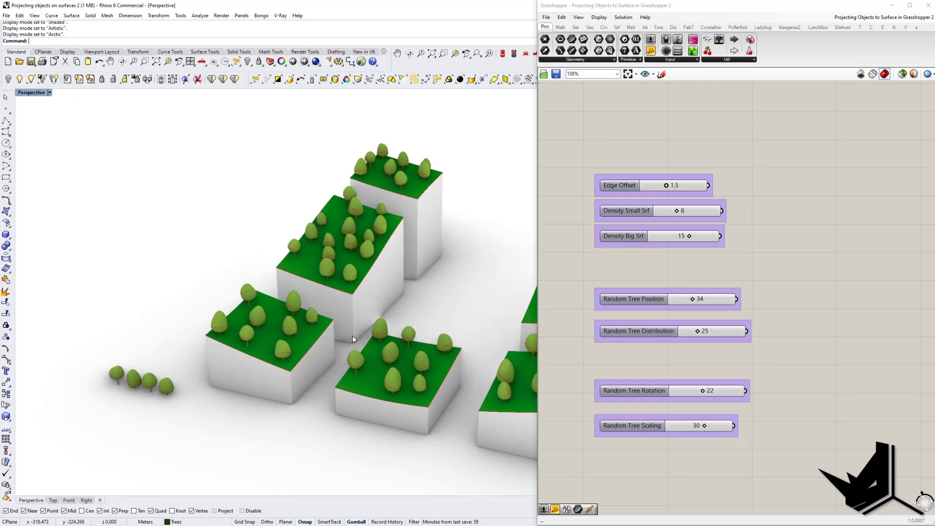
right_click_drag(410, 343, 317, 352)
right_click_drag(156, 311, 295, 314)
scroll(295, 314, "down", 2)
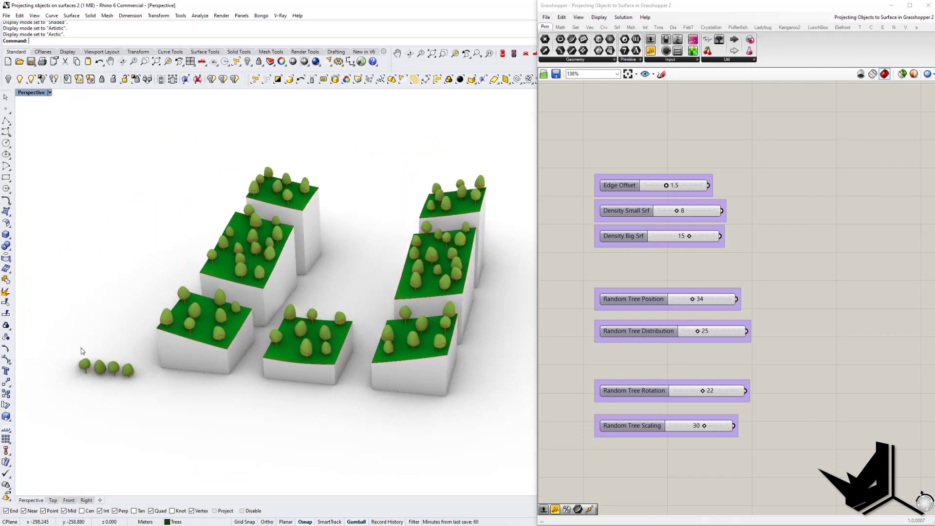
left_click_drag(69, 348, 139, 388)
Try larger Edge Offset values of 2.2 and 3.5 for the trees on the building roofs.
right_click_drag(777, 236, 802, 241)
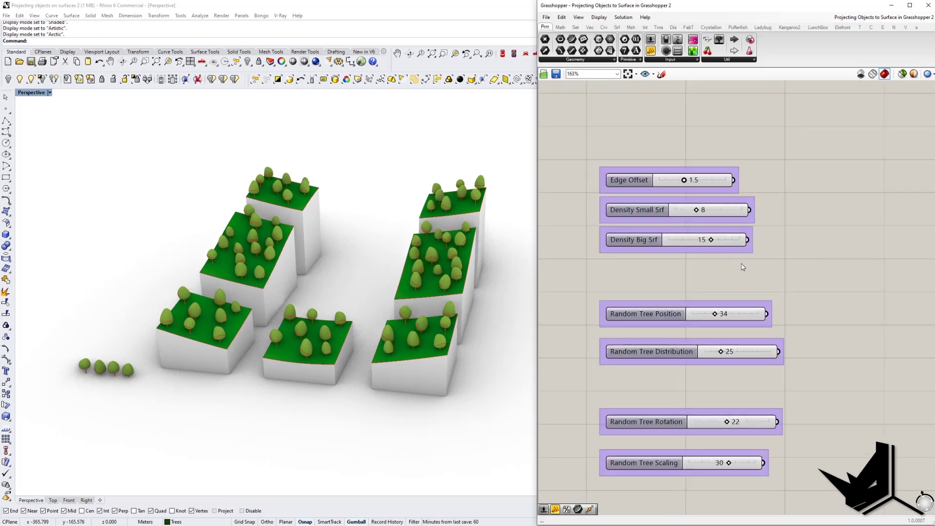
scroll(736, 254, "up", 1)
right_click_drag(735, 254, 735, 251)
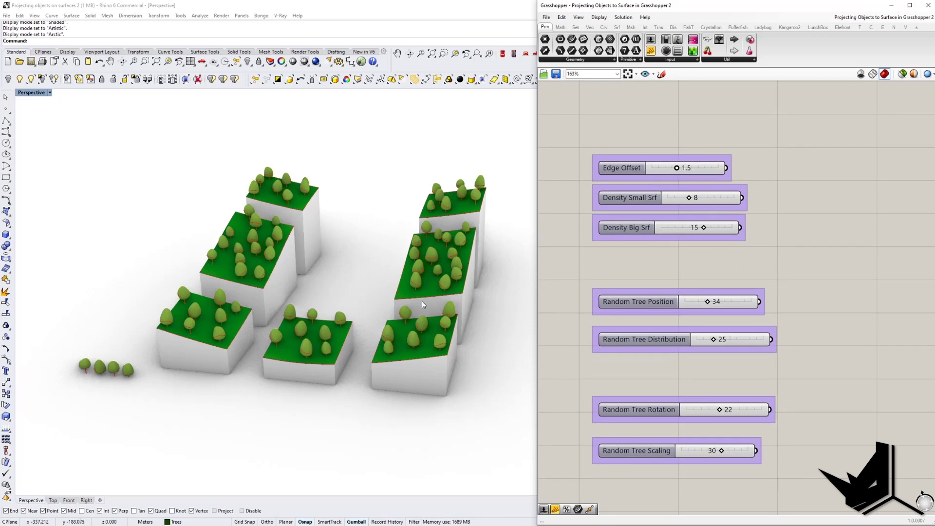
double_click(683, 170)
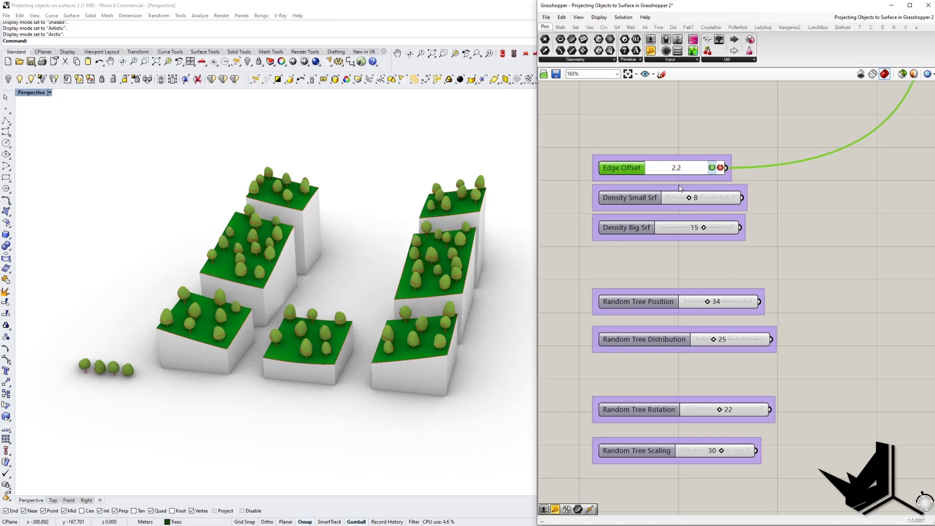
left_click(712, 167)
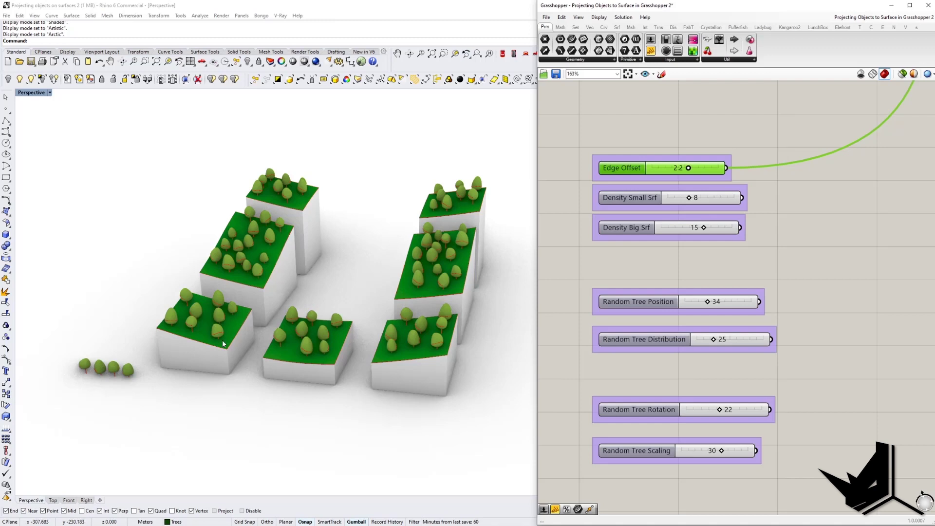
double_click(679, 168)
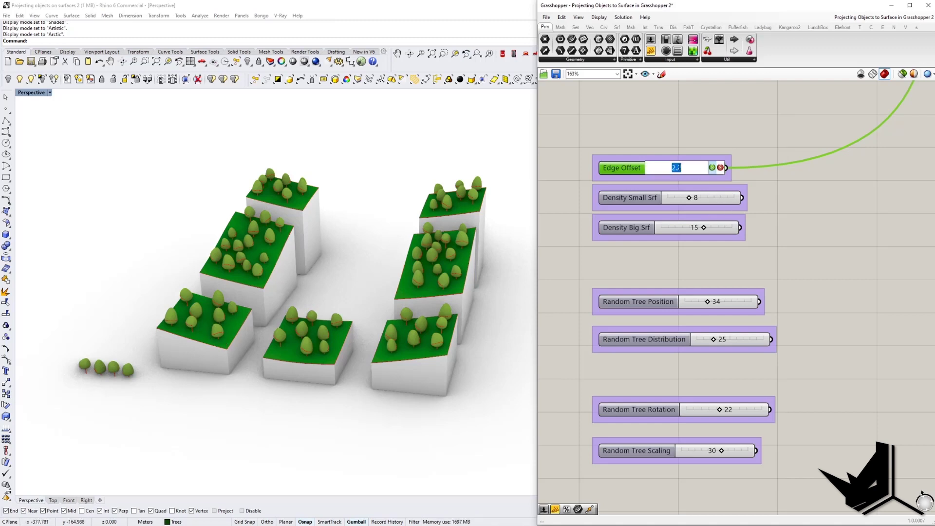
left_click(712, 168)
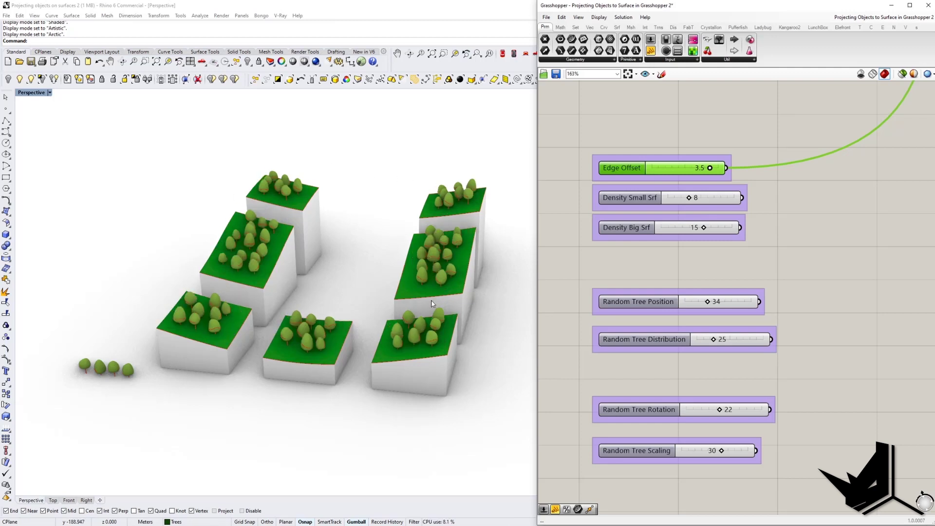
Set the Edge Offset back to 1.5.
double_click(705, 169)
type("1.5")
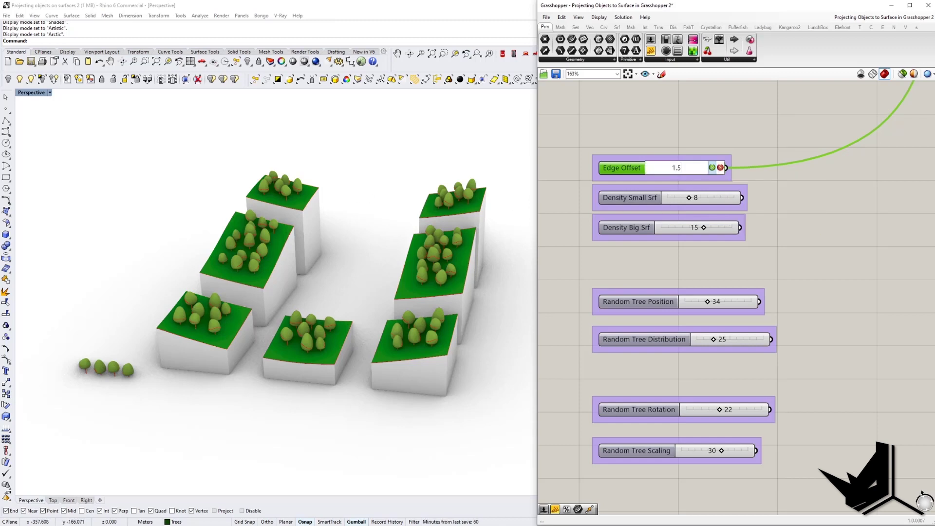
key("Return")
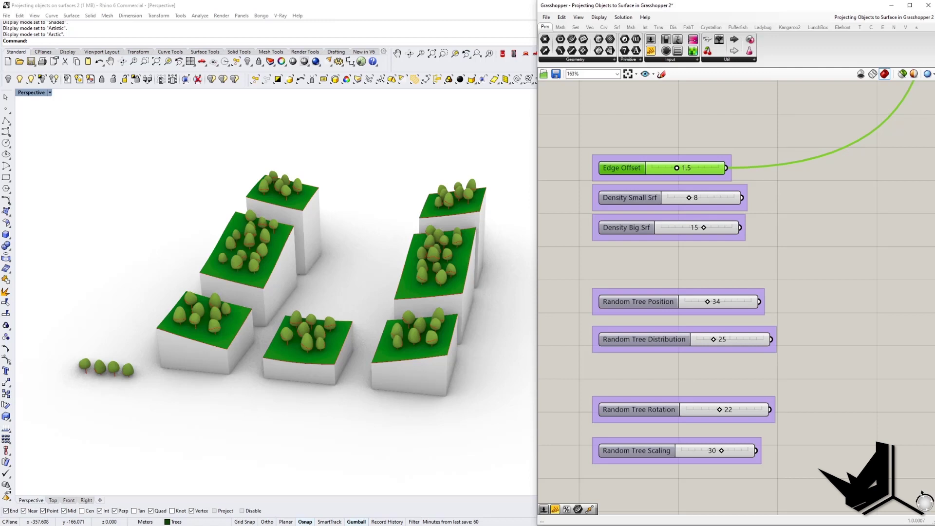
Try Density Small Srf values of 3 and 9 and a Density Big Srf value of 12 on the roofs.
left_click(359, 282)
scroll(365, 285, "up", 5)
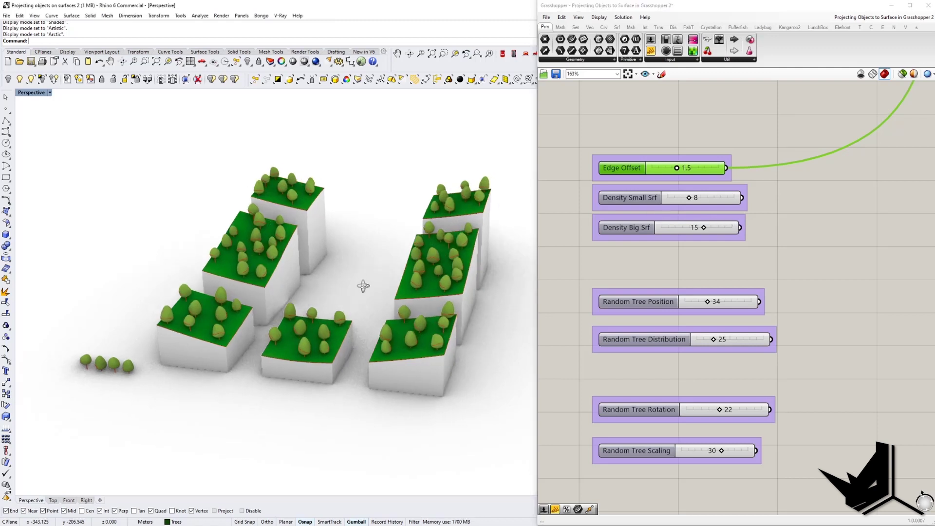
right_click_drag(371, 290, 351, 296, "shift")
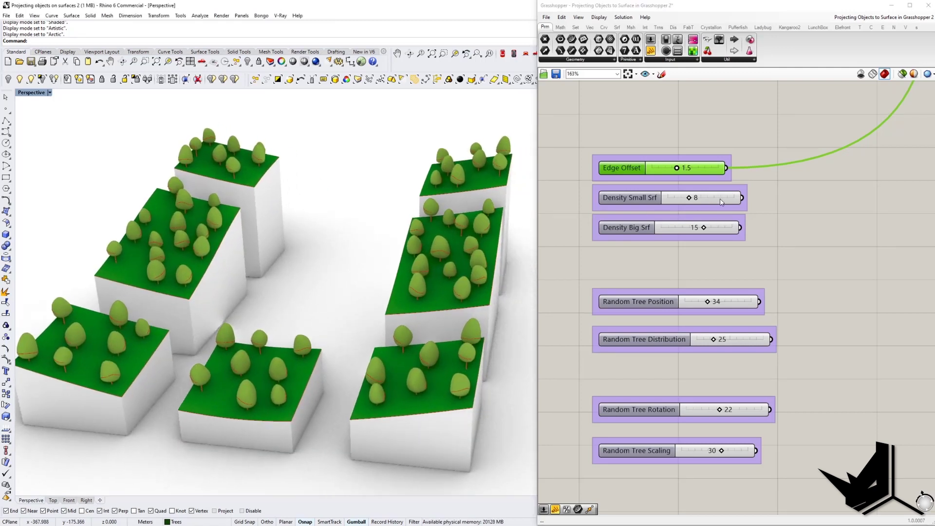
double_click(697, 198)
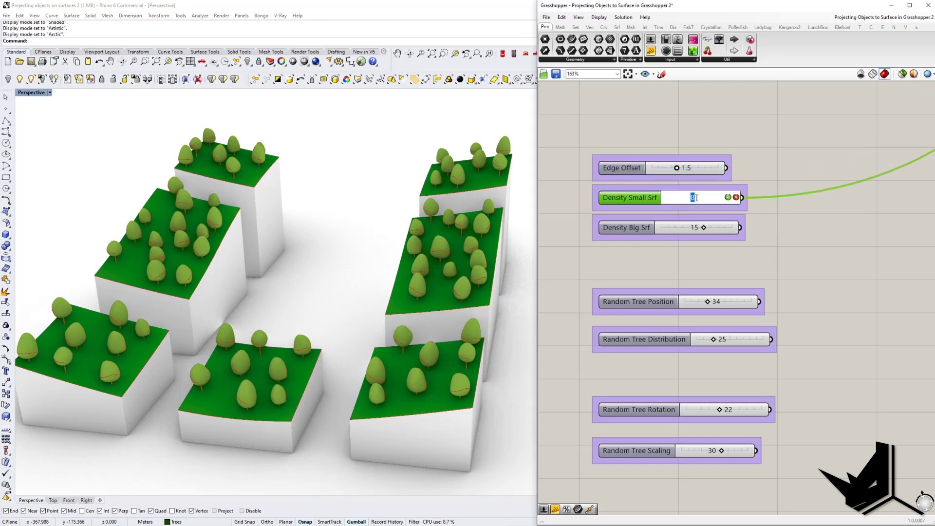
left_click(728, 198)
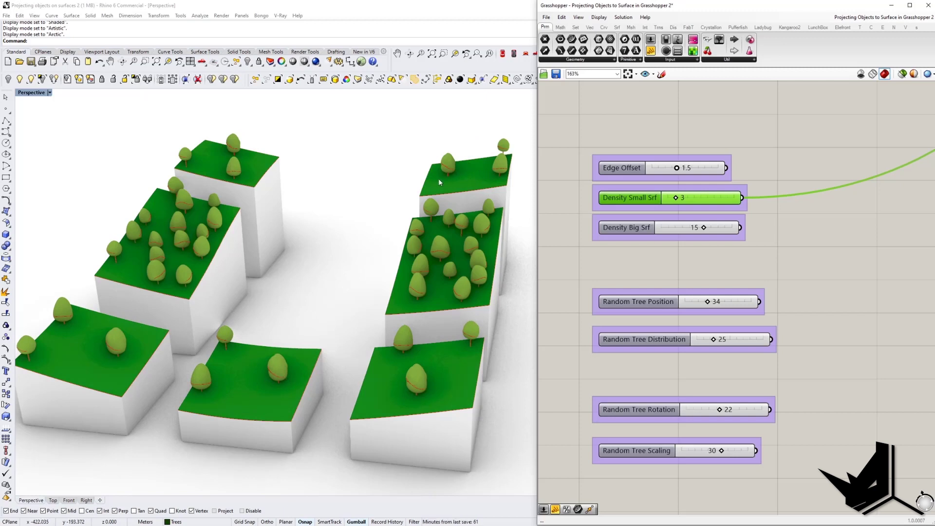
double_click(689, 204)
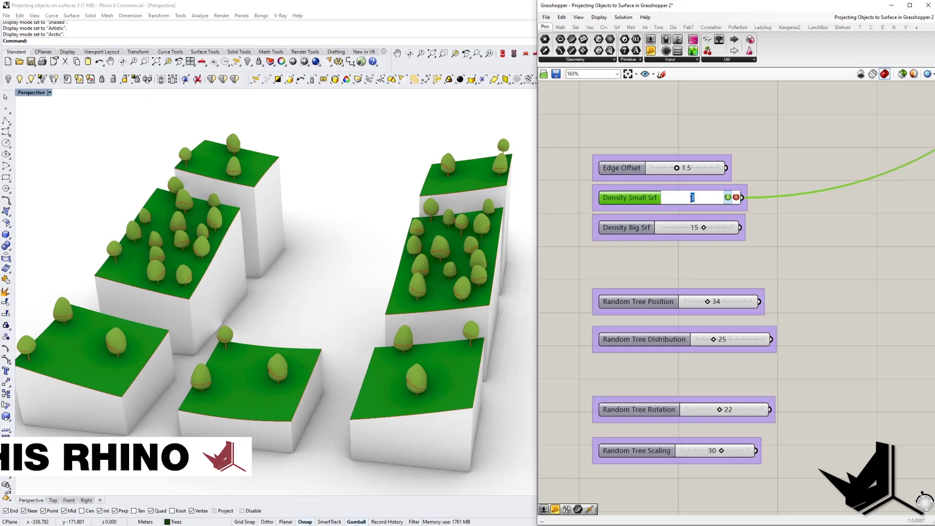
type("9")
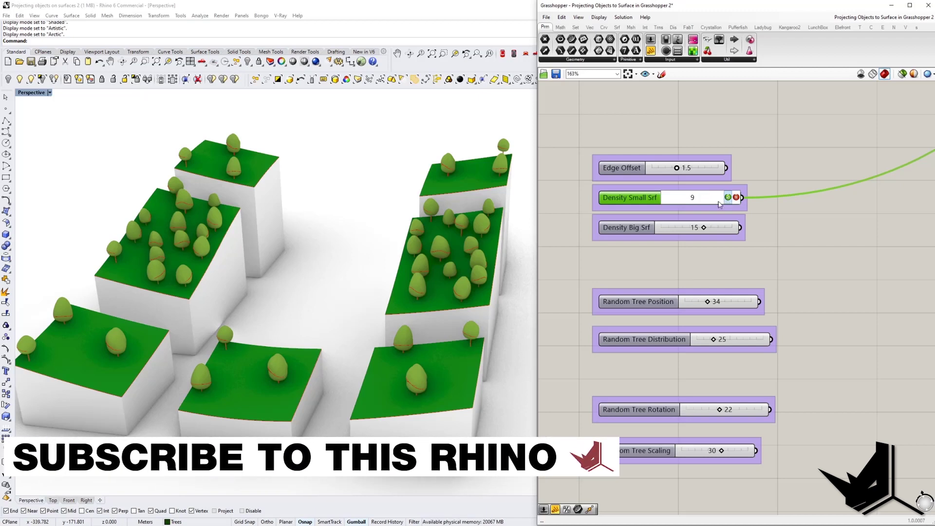
key("Return")
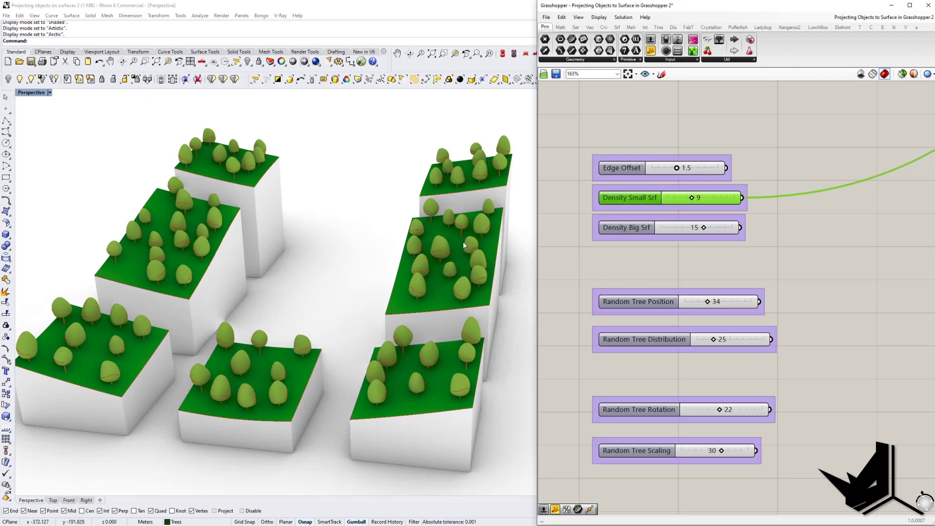
double_click(698, 232)
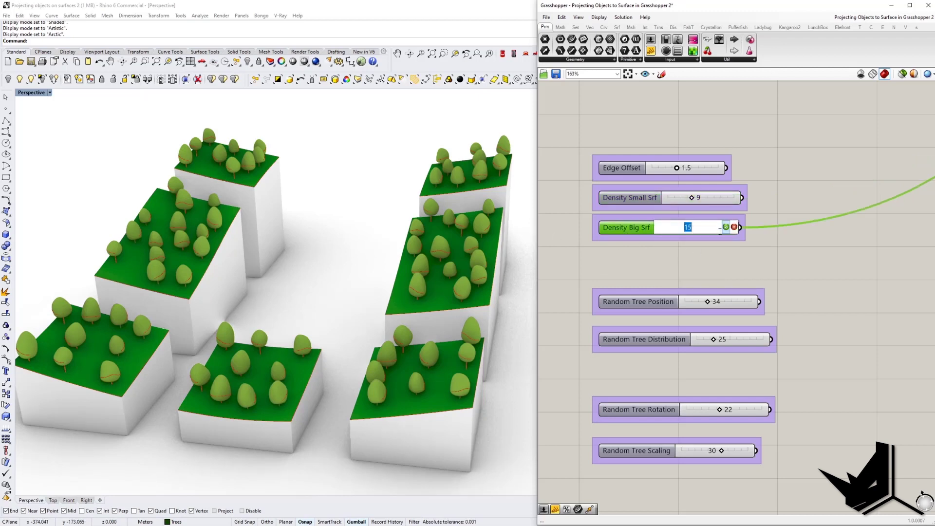
left_click(726, 227)
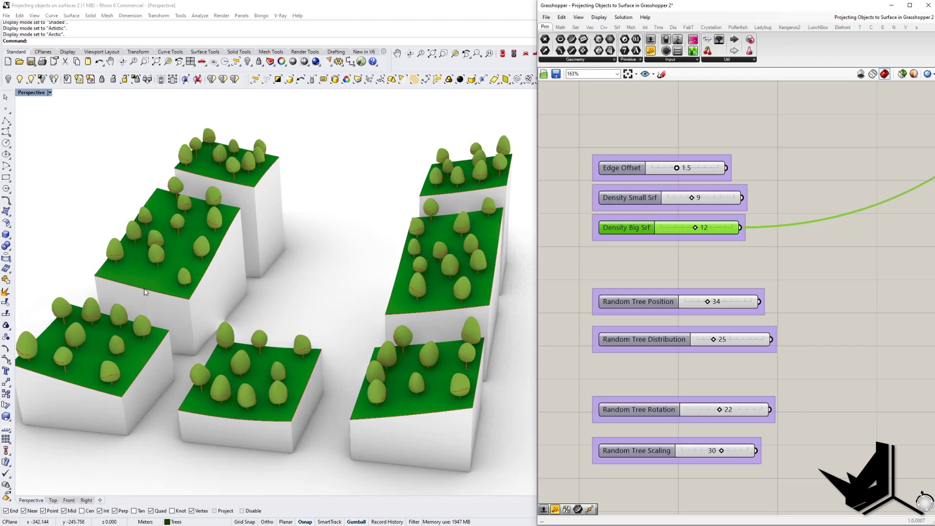
Set the tree density to 7 on the small roof surfaces and 18 on the big ones.
double_click(697, 202)
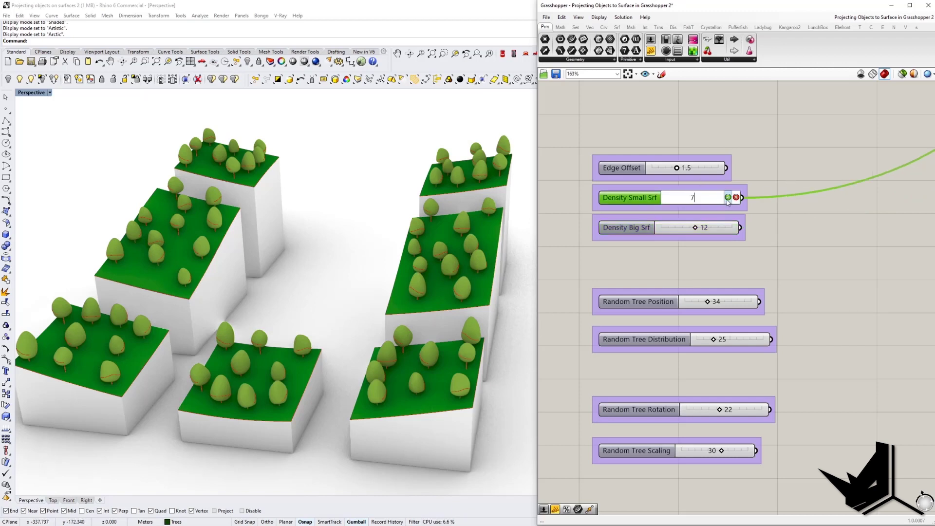
key("Return")
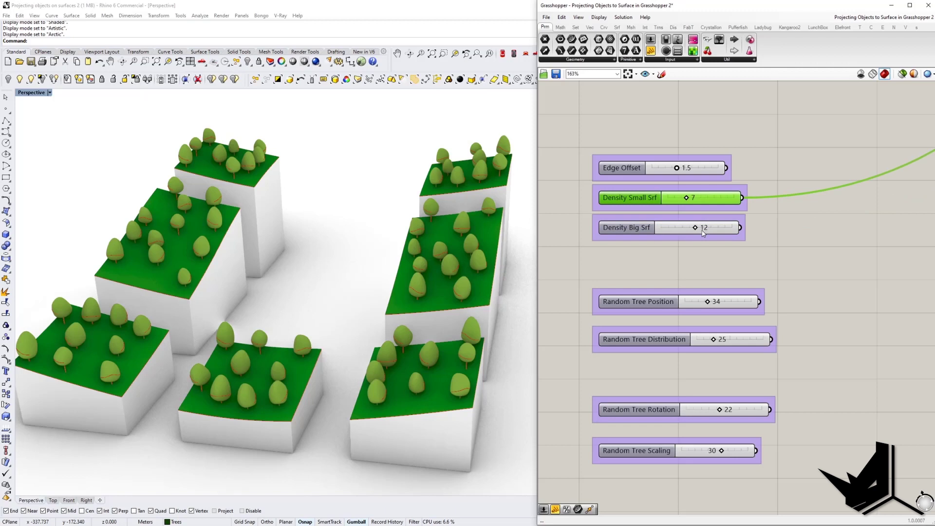
double_click(703, 232)
type("18")
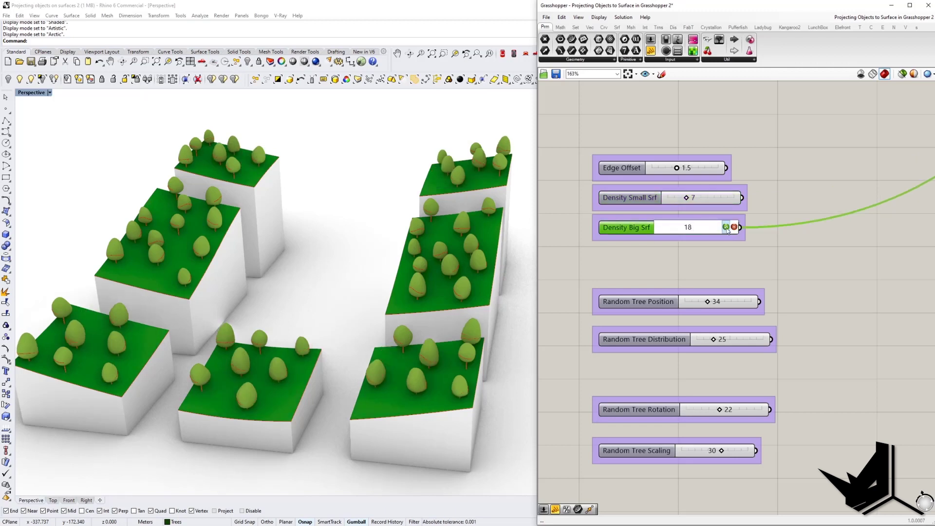
key("Return")
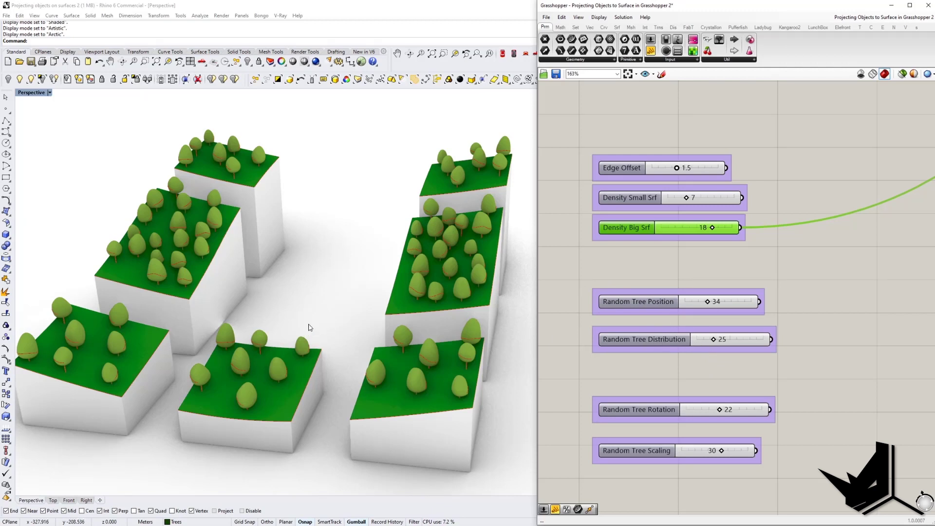
Set the Random Tree Position value to 30 to reshuffle where the trees stand on the roofs.
double_click(717, 303)
type("30")
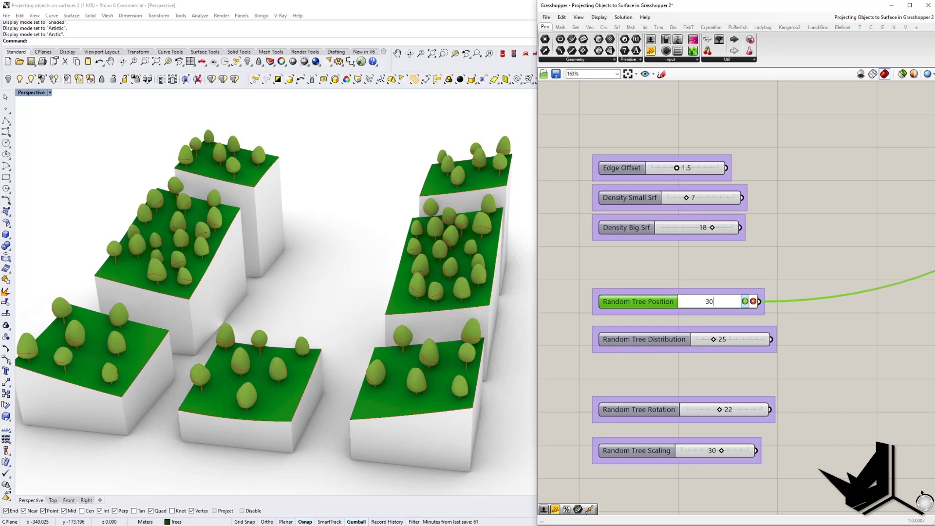
left_click(746, 301)
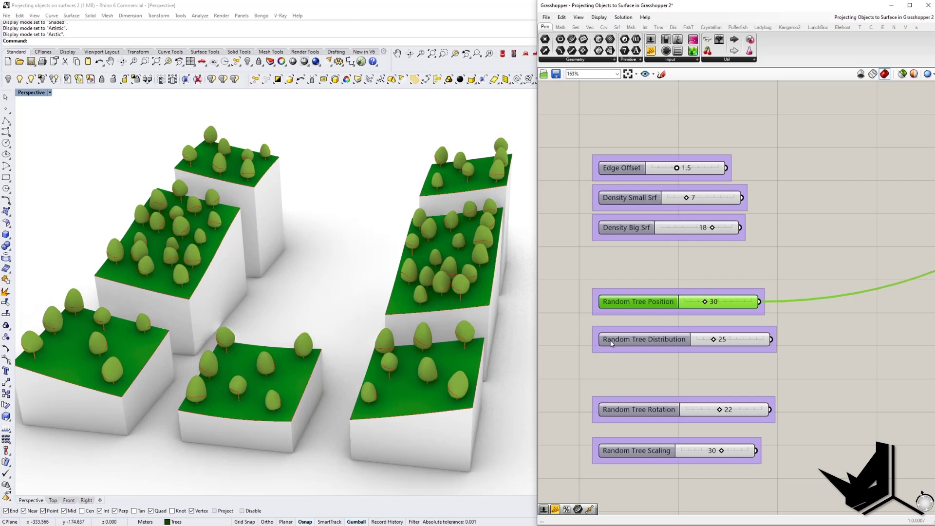
Try a Random Tree Distribution value of 30 to change which source trees appear on the roofs.
double_click(720, 339)
type("30")
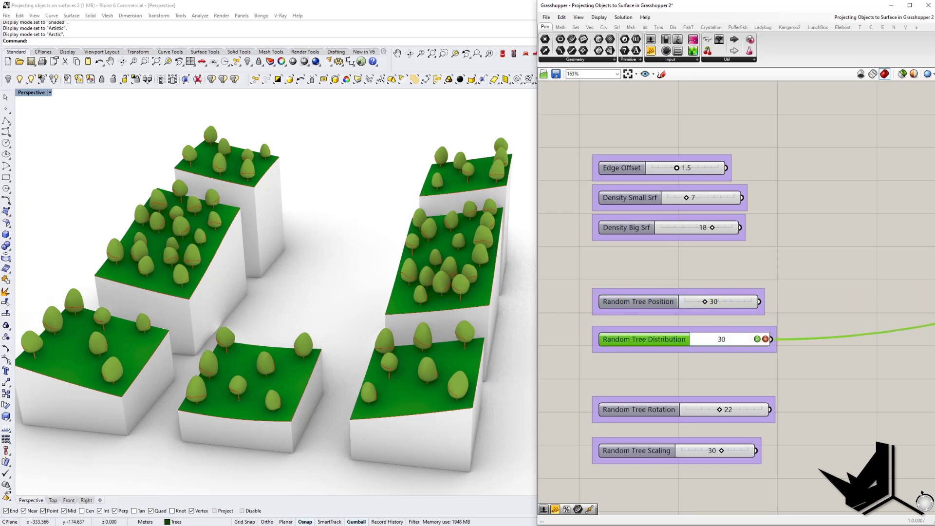
key("Return")
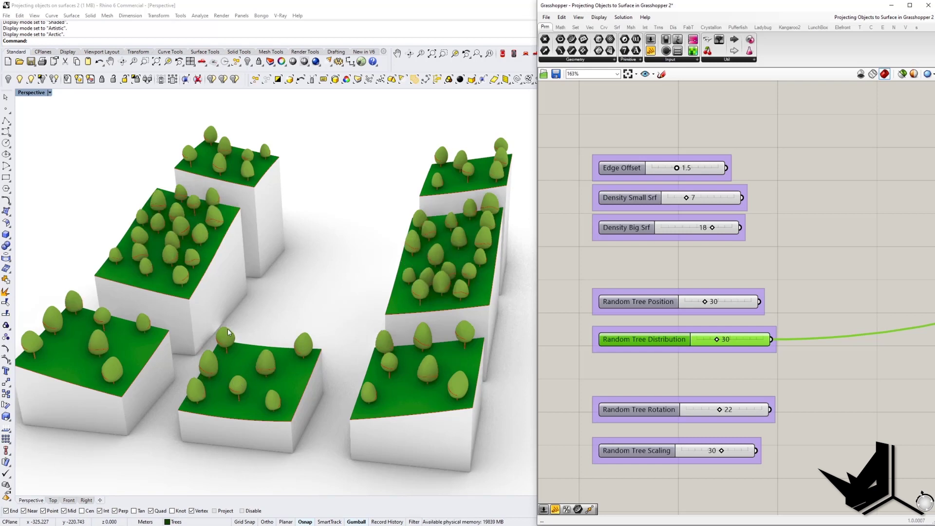
Set the Random Tree Distribution value to 50 and compare the roof trees with the row of source trees.
double_click(726, 343)
type("50")
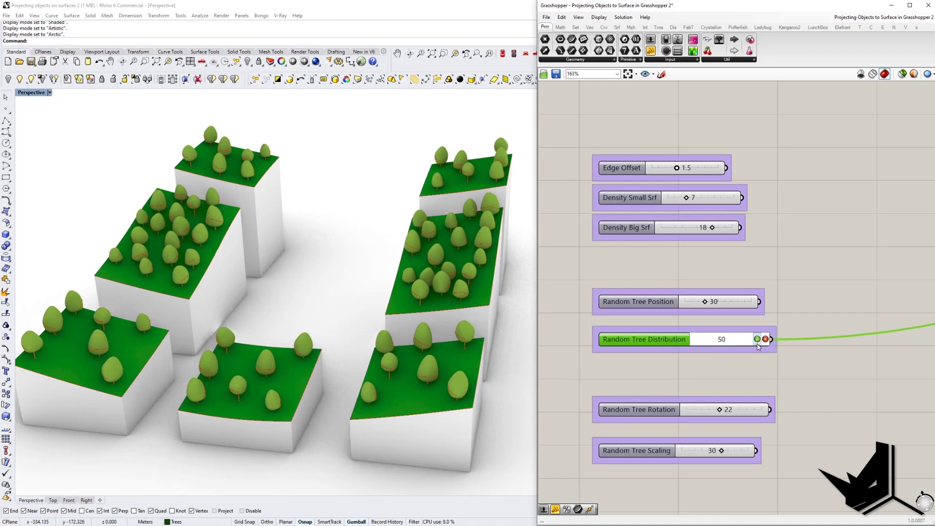
key("Return")
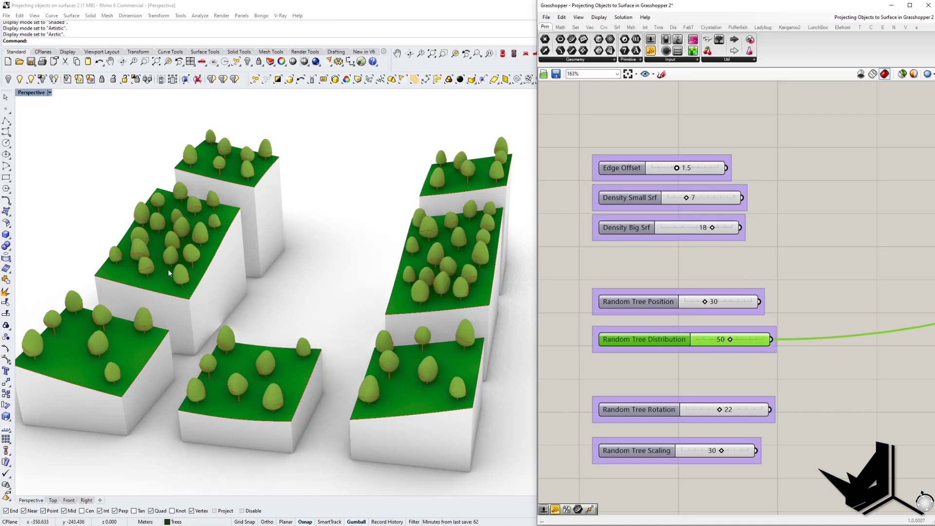
scroll(59, 411, "up", 3)
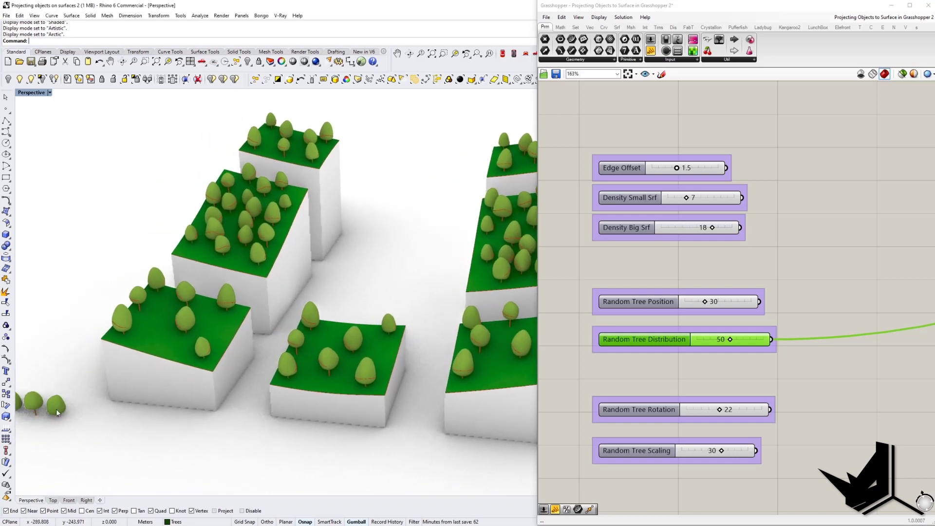
scroll(60, 411, "down", 3)
scroll(271, 349, "up", 3)
scroll(270, 349, "down", 3)
Set the Random Tree Rotation value to 30.
right_click_drag(670, 388, 684, 337)
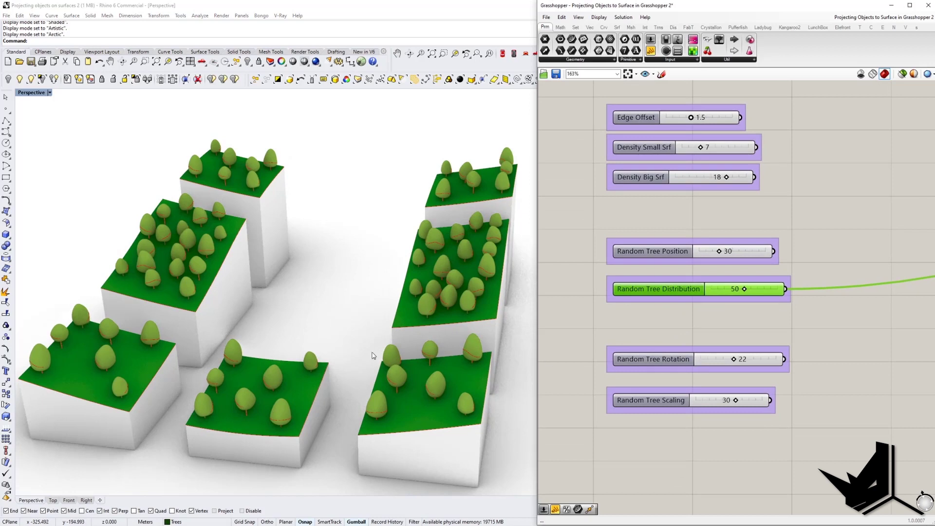
double_click(738, 356)
type("30")
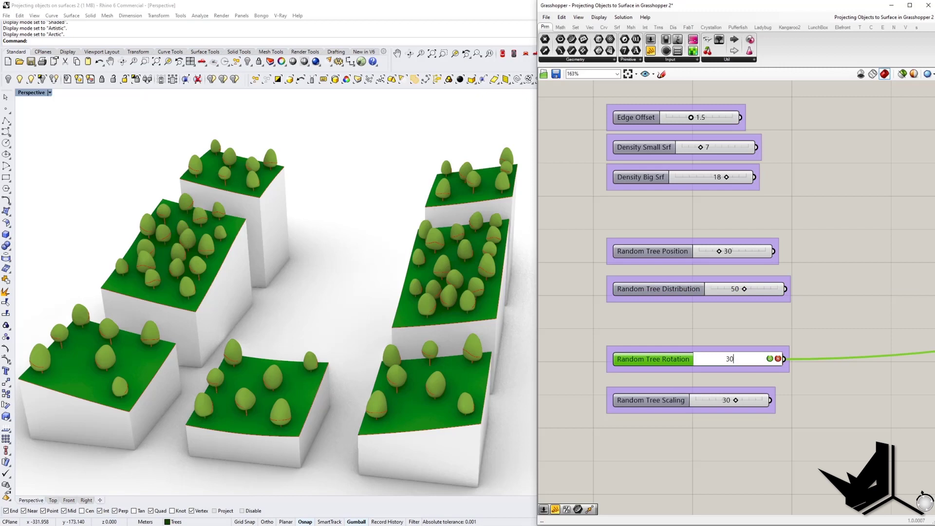
left_click(771, 359)
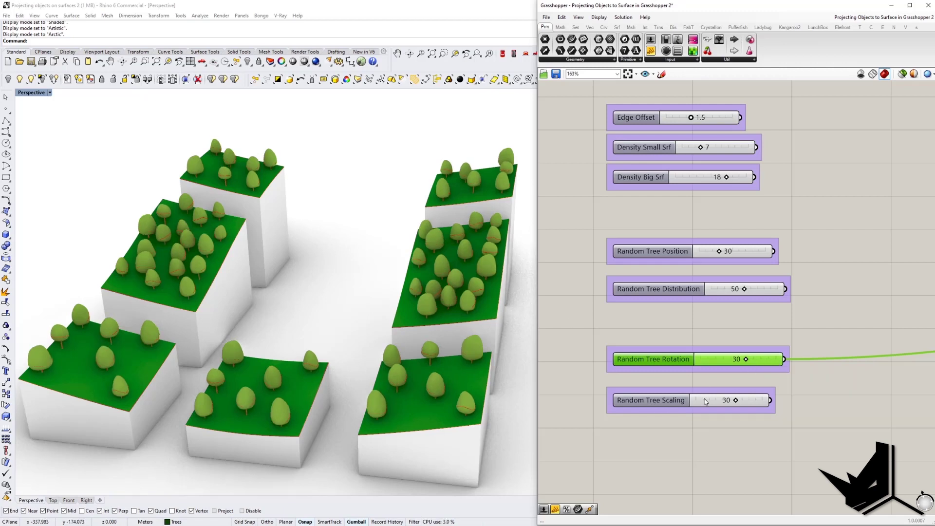
Set the Random Tree Scaling value to 25 and check the resized trees across the building roofs.
double_click(731, 403)
type("25")
key("Return")
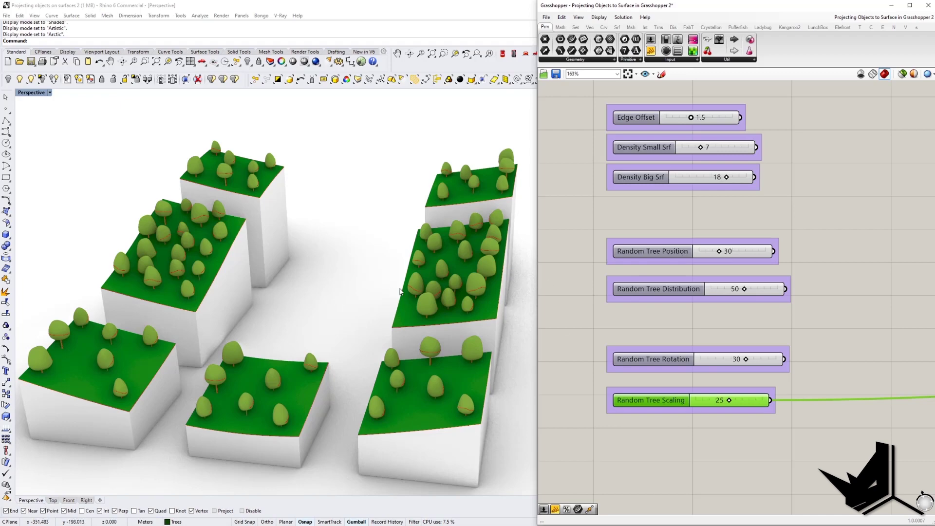
scroll(320, 321, "up", 3)
scroll(321, 323, "down", 4)
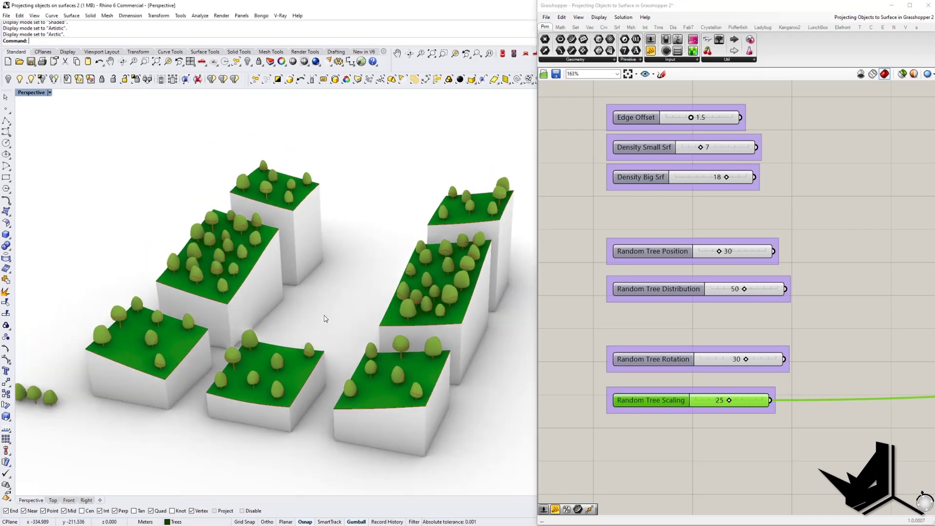